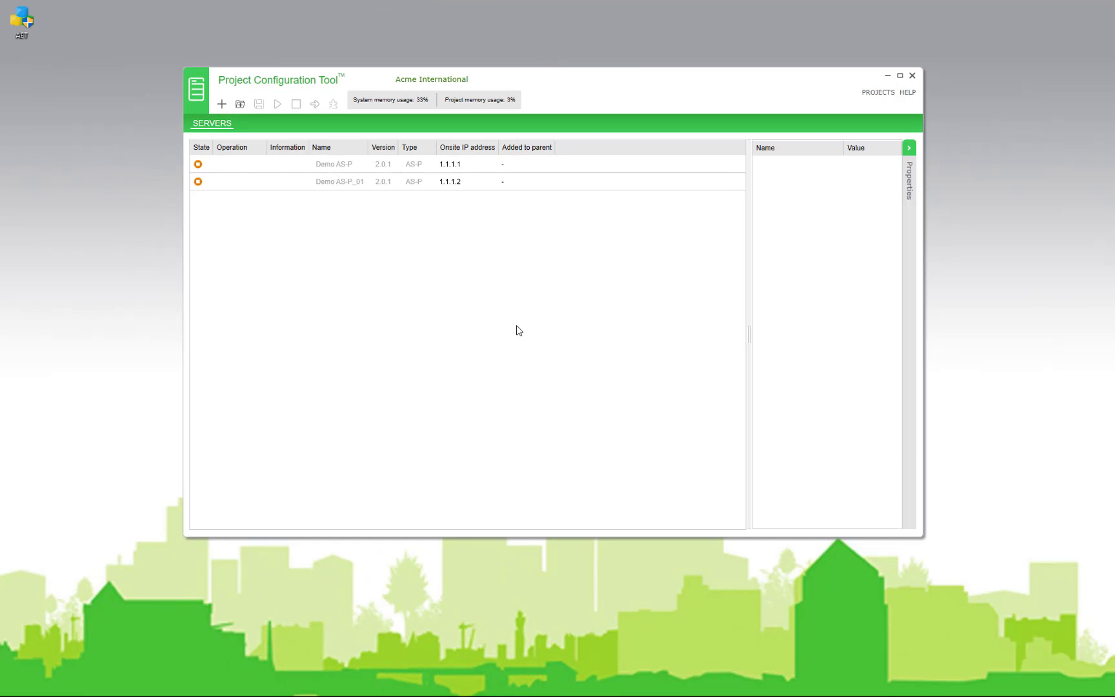
Add a new server to the project with type AS-B-36
left_click_drag(573, 86, 563, 77)
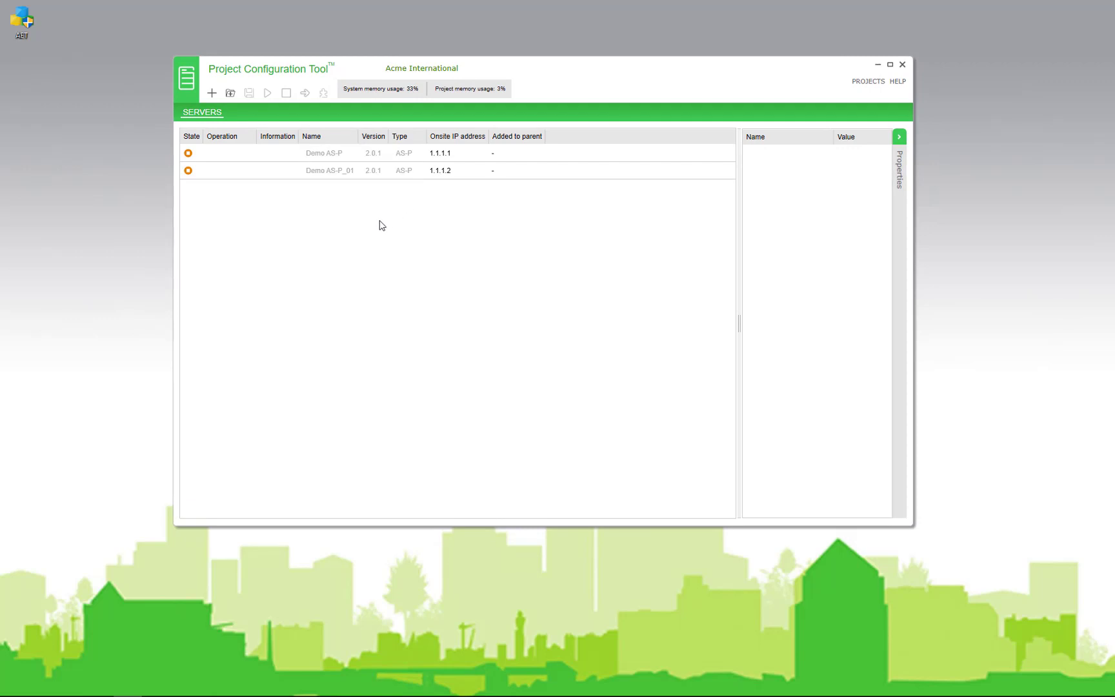
left_click(212, 94)
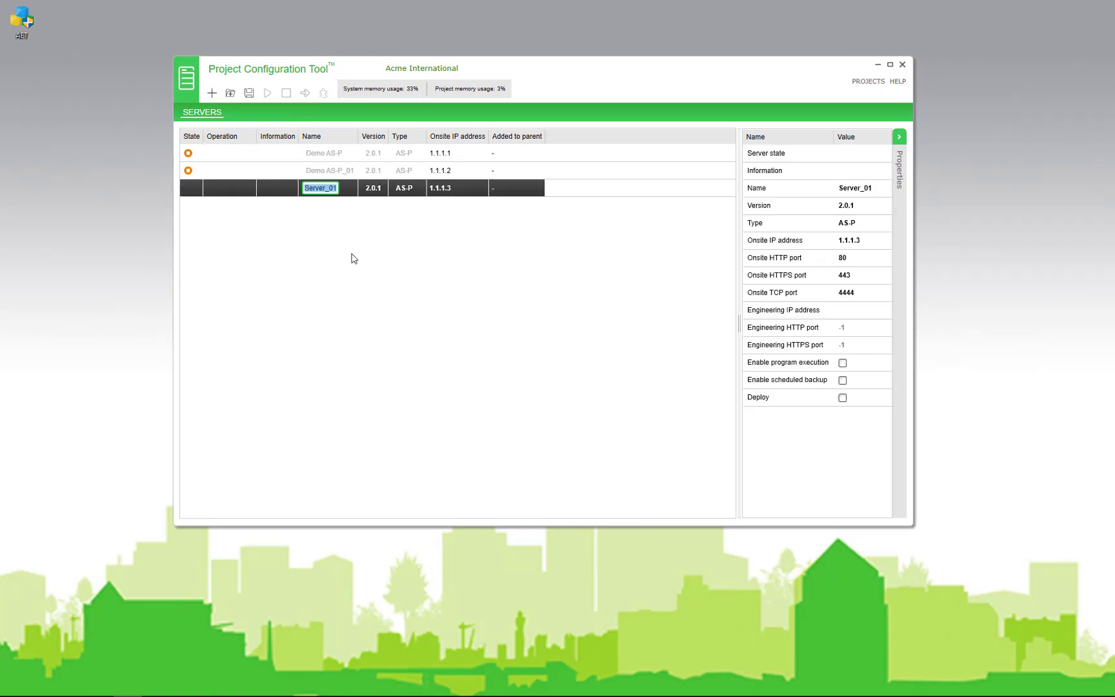
left_click(413, 191)
left_click(413, 191)
left_click(412, 188)
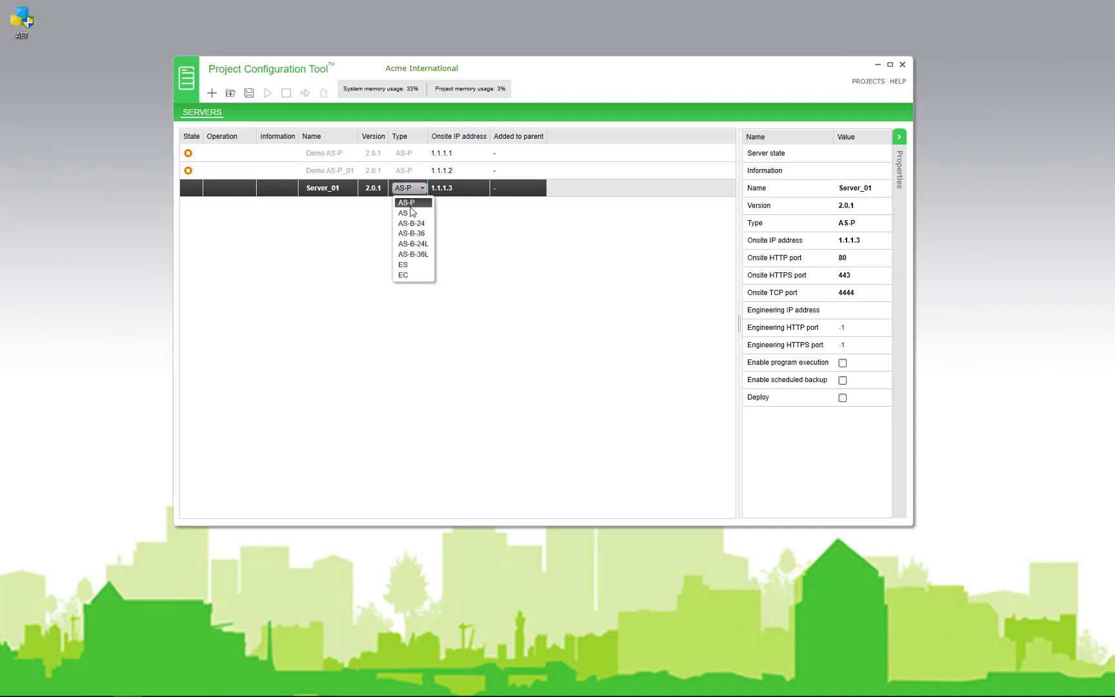
left_click(413, 233)
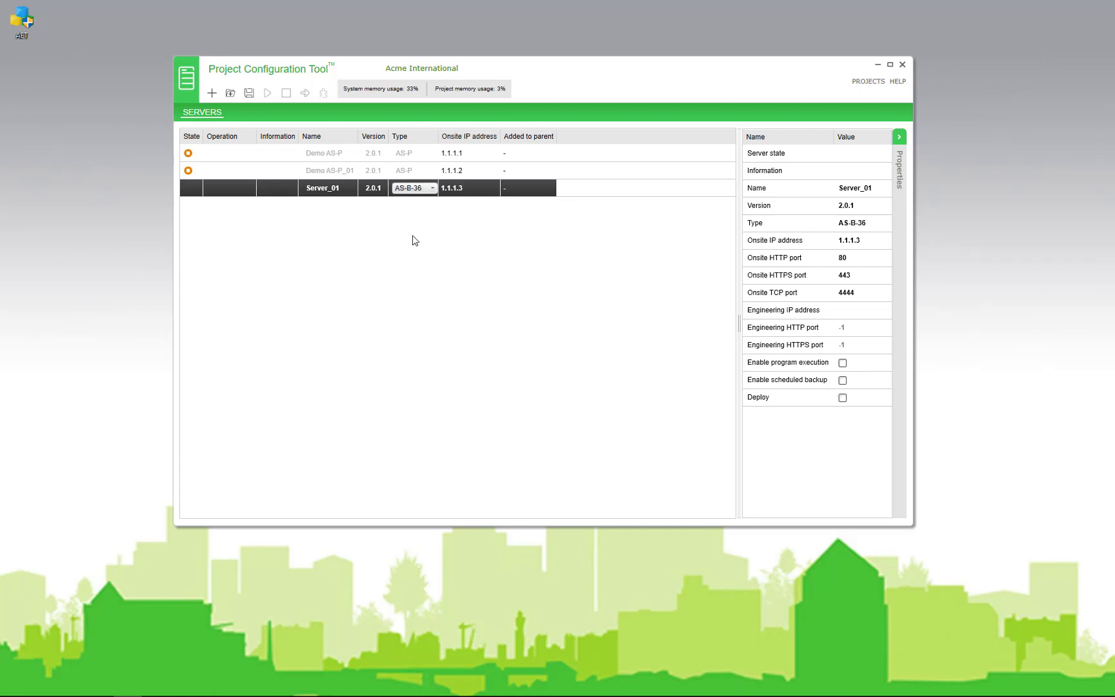
Rename the new server FloorOne
left_click(336, 188)
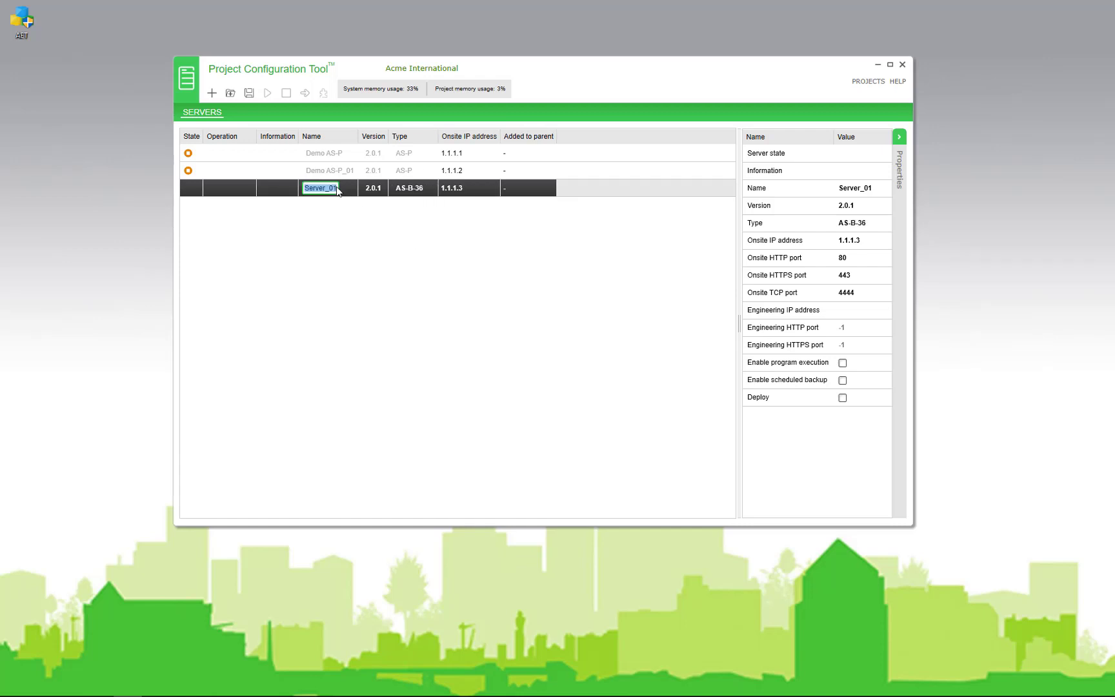
type("Buil")
key("BackSpace")
key("BackSpace")
key("BackSpace")
key("BackSpace")
type("FloorOne")
key("Return")
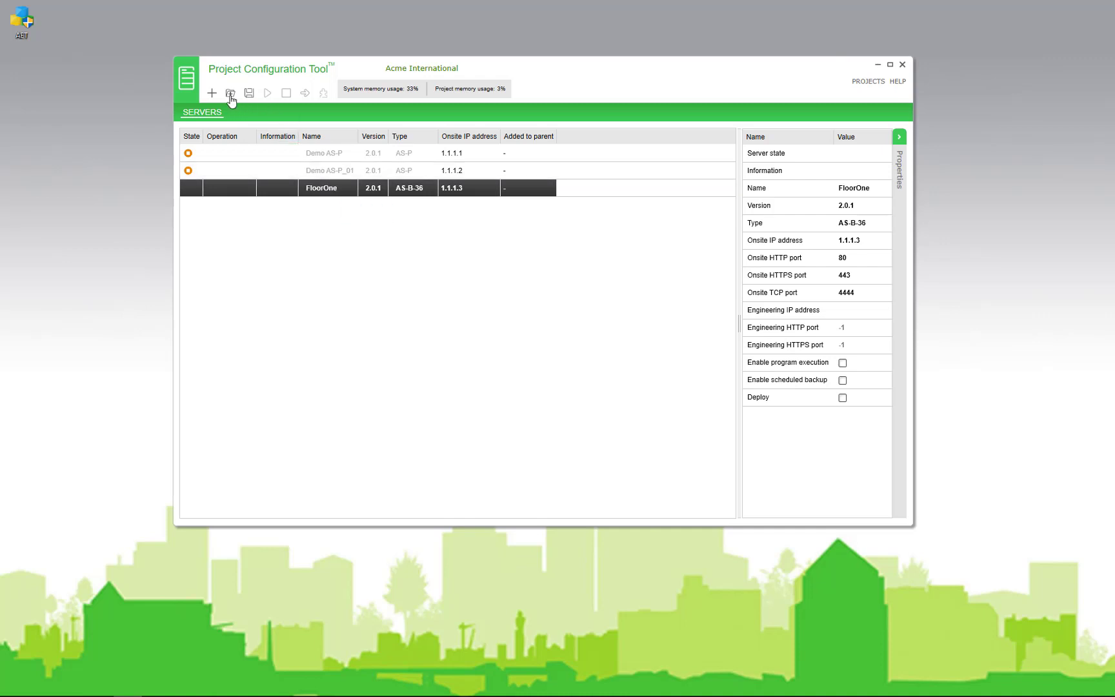
Save the FloorOne server and set and confirm its admin password
left_click(247, 95)
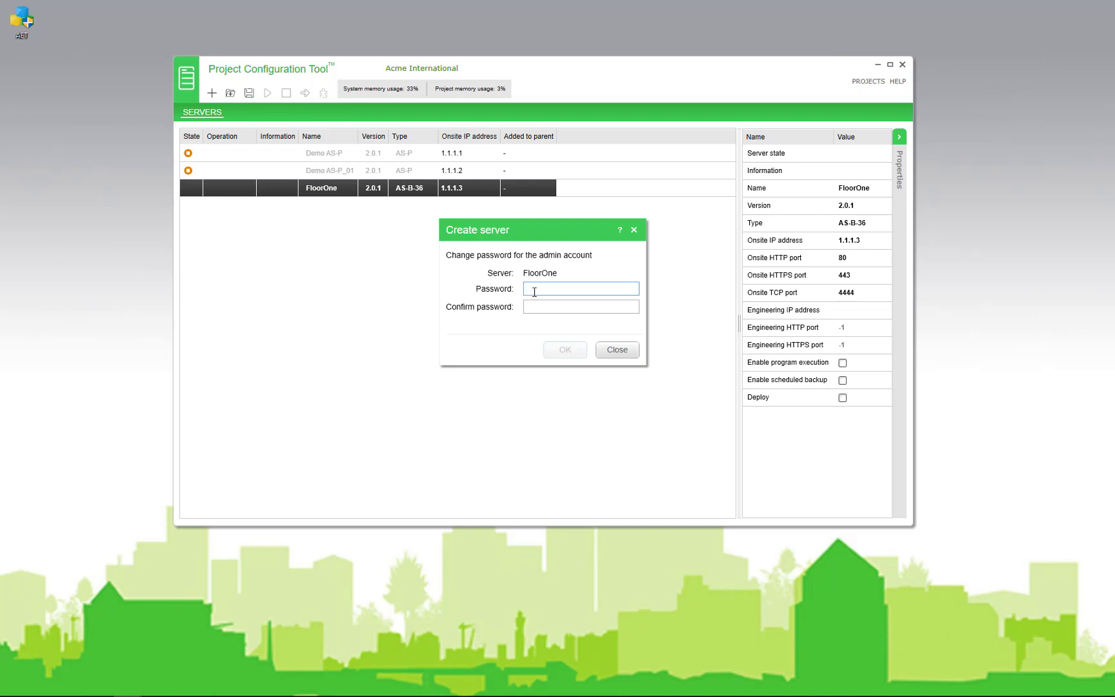
type("********")
key("Tab")
type("********")
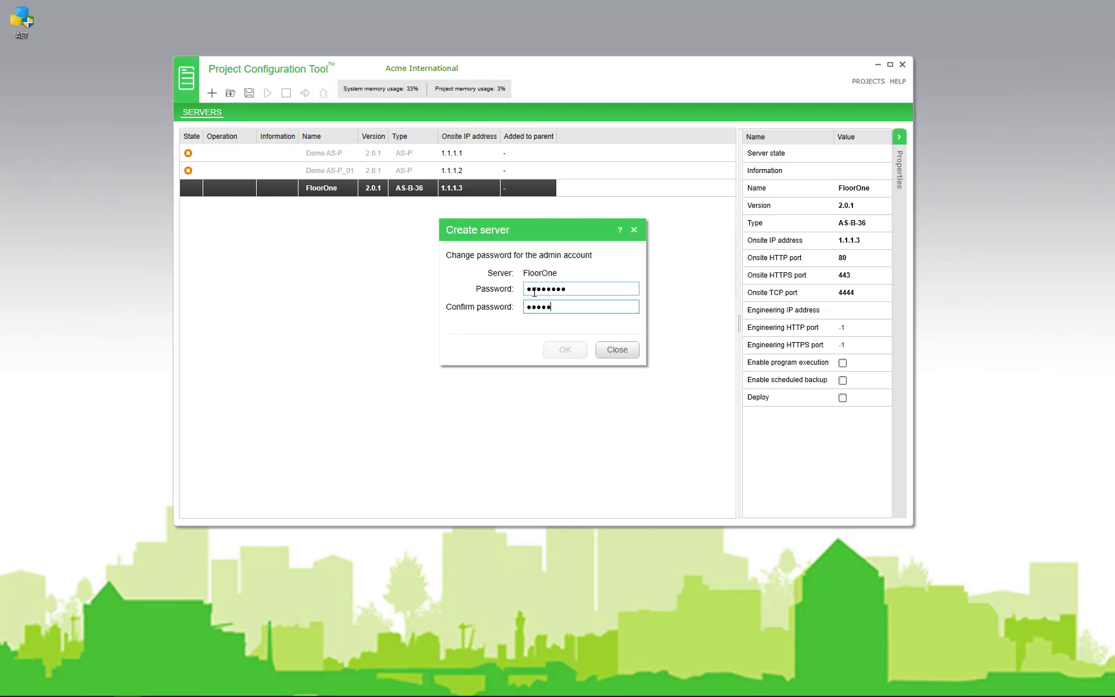
left_click(565, 349)
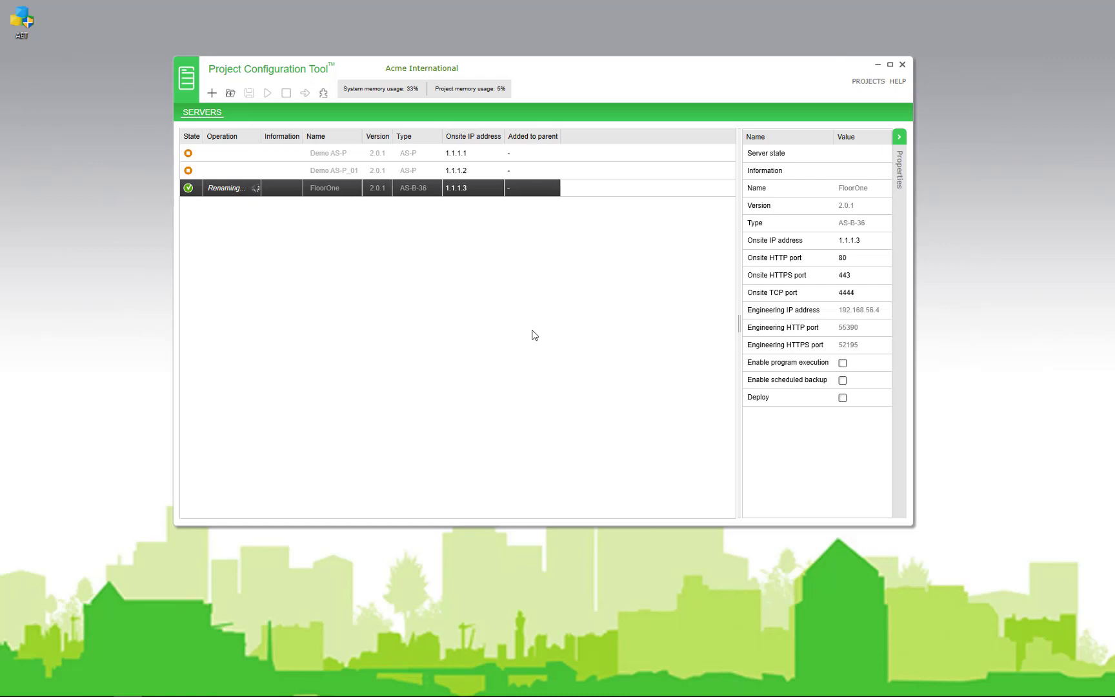
Start FloorOne and open its WorkStation log-on window
right_click(256, 188)
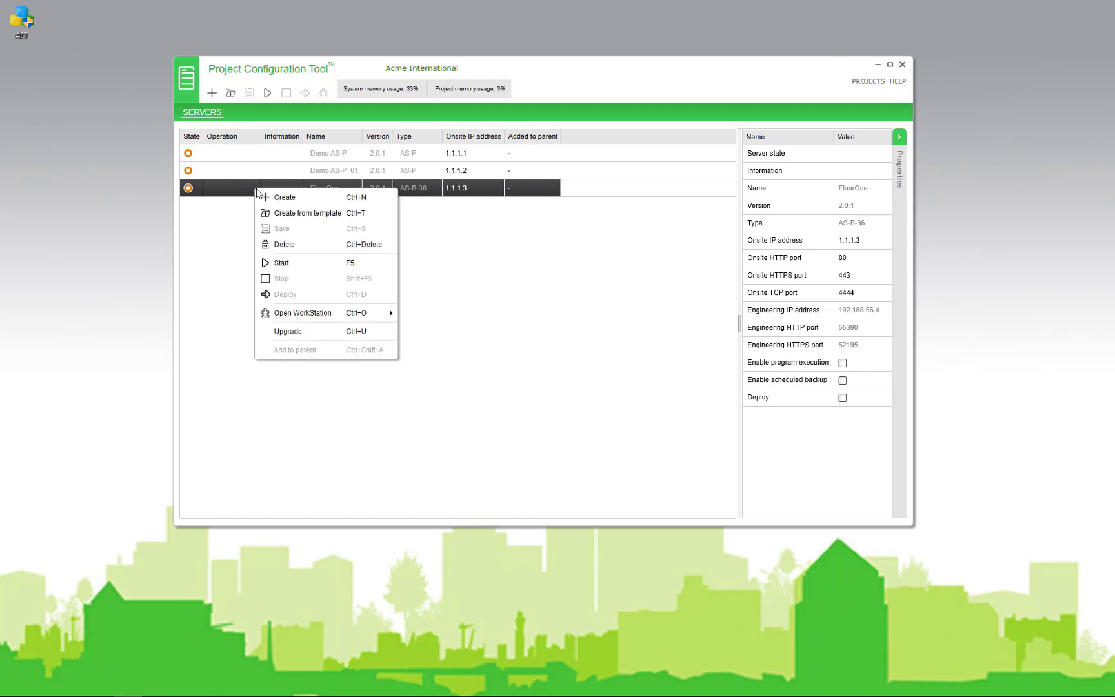
left_click(303, 264)
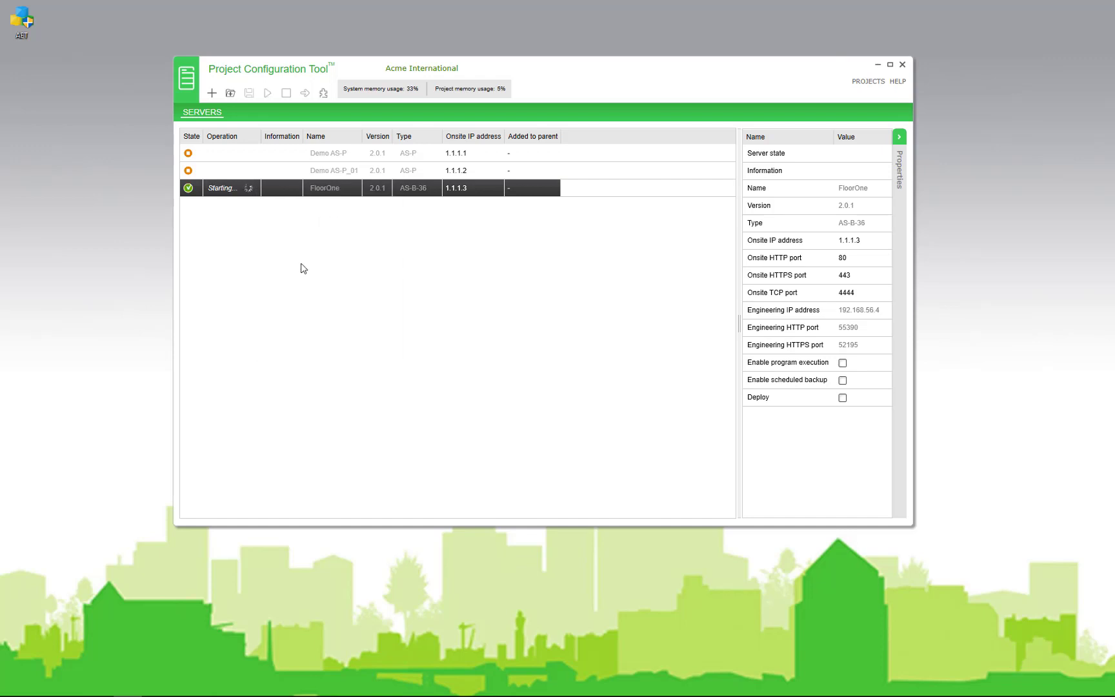
right_click(320, 190)
left_click(369, 316)
left_click_drag(645, 120, 654, 56)
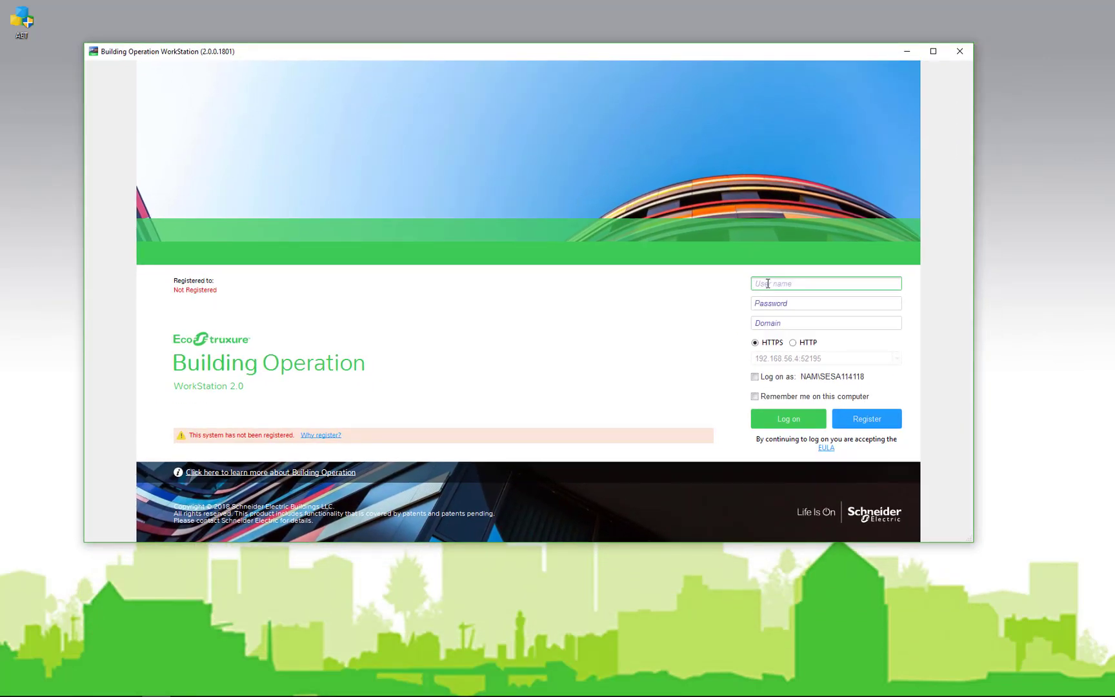
Log on to WorkStation with the admin account and its password
type("admin")
key("Tab")
type("a•••••••")
key("Return")
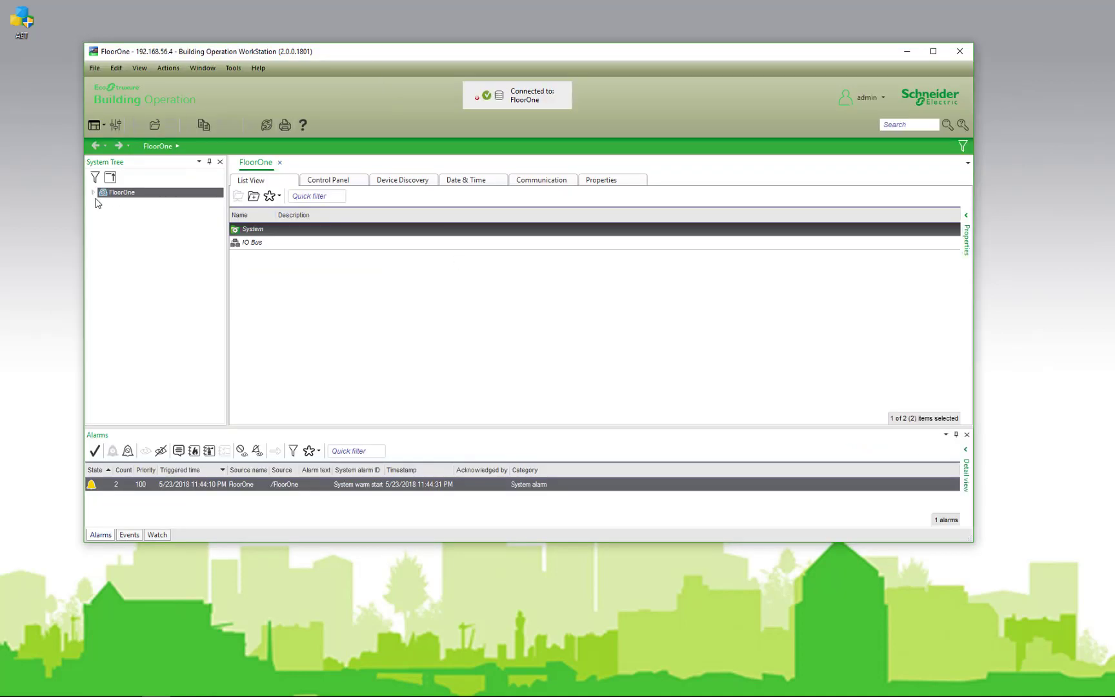
Create a BACnet Interface under the FloorOne server in the System Tree
left_click(93, 192)
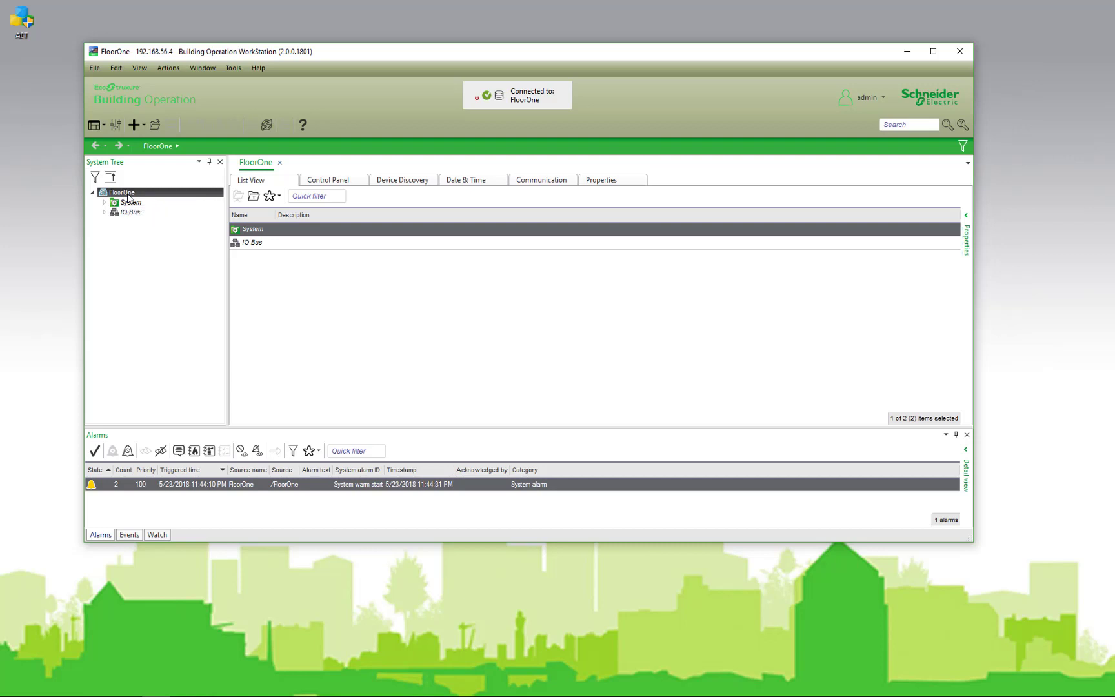
right_click(128, 197)
mouse_move(212, 202)
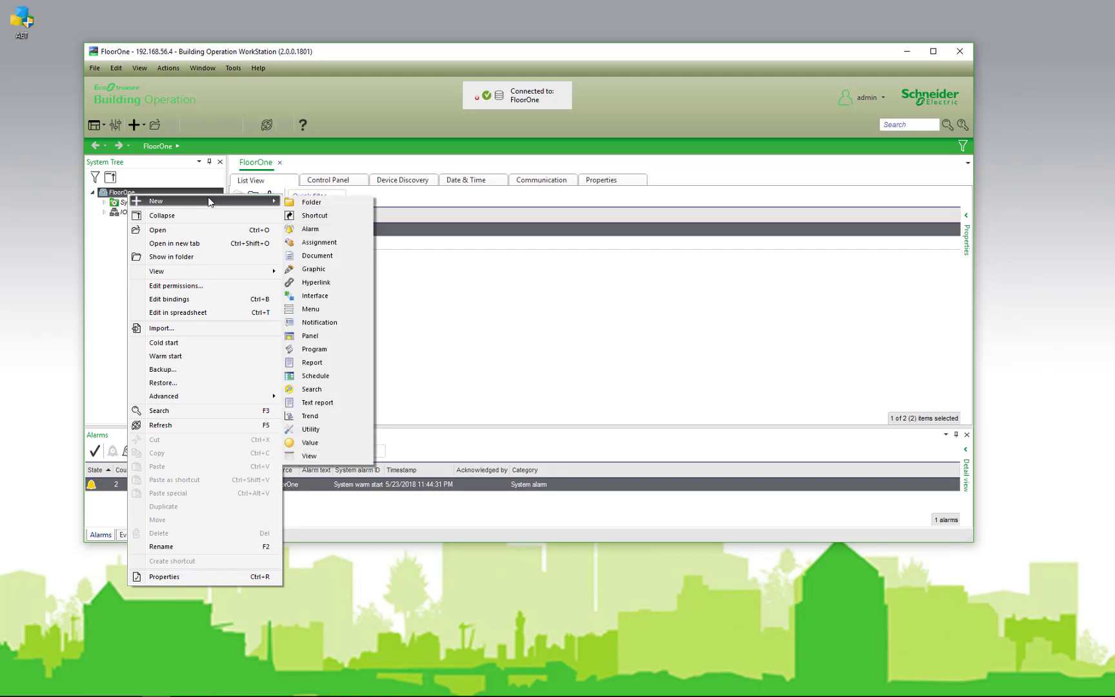
left_click(321, 295)
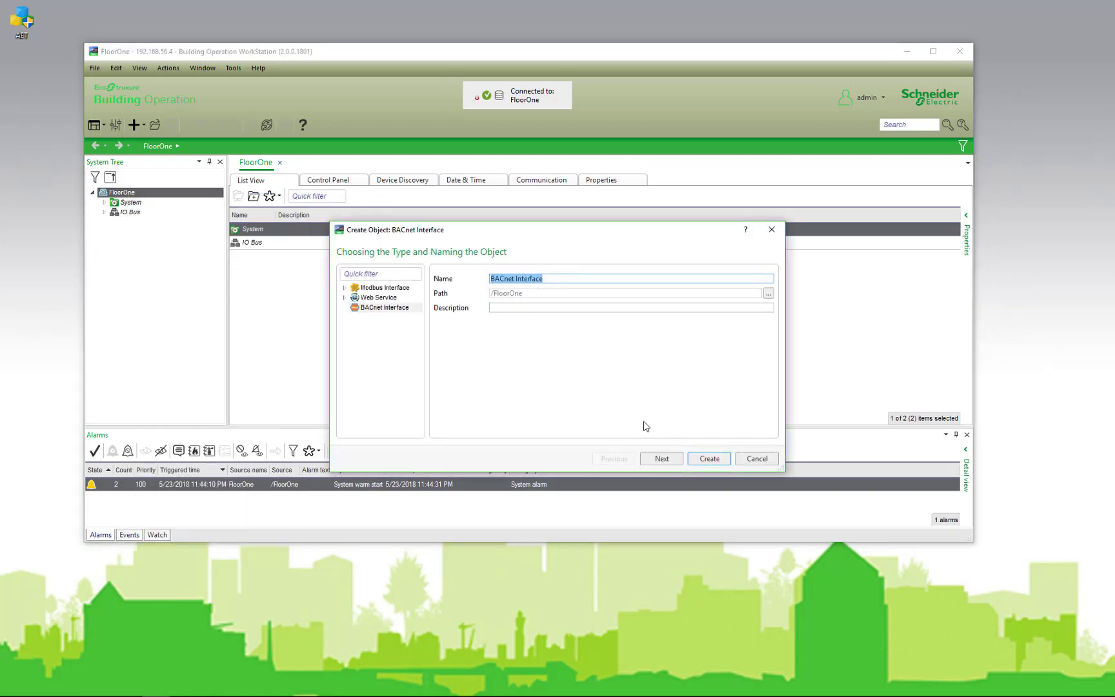
left_click(709, 459)
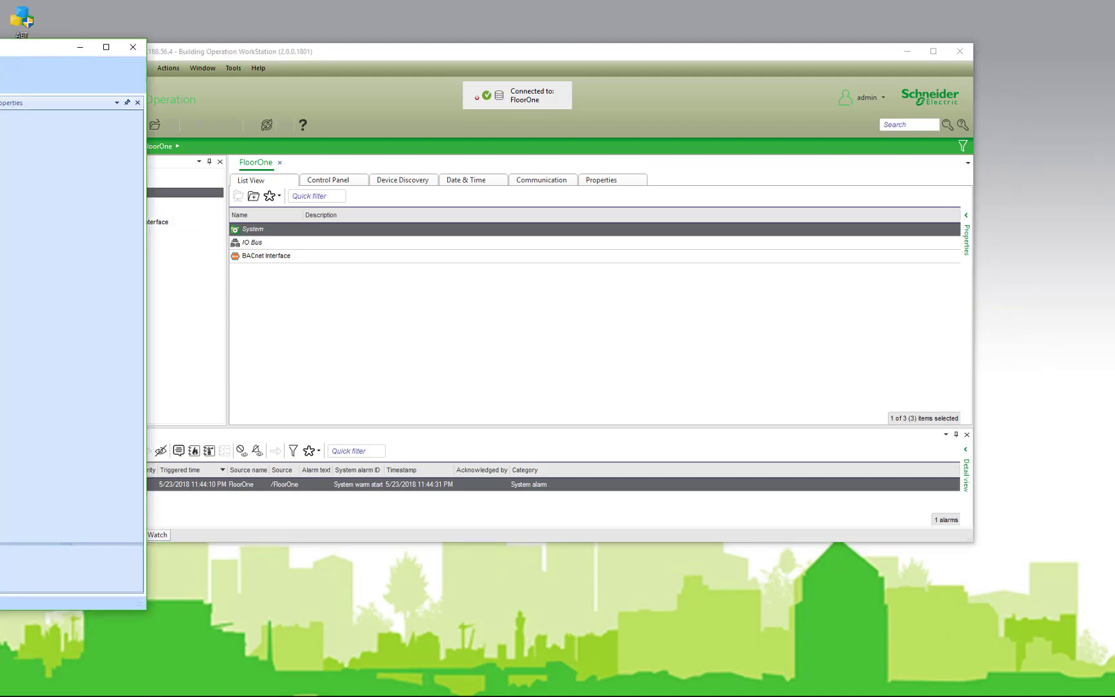
Change the SBO server logon address to FloorOne's engineering HTTP port 55390
left_click_drag(213, 50, 452, 35)
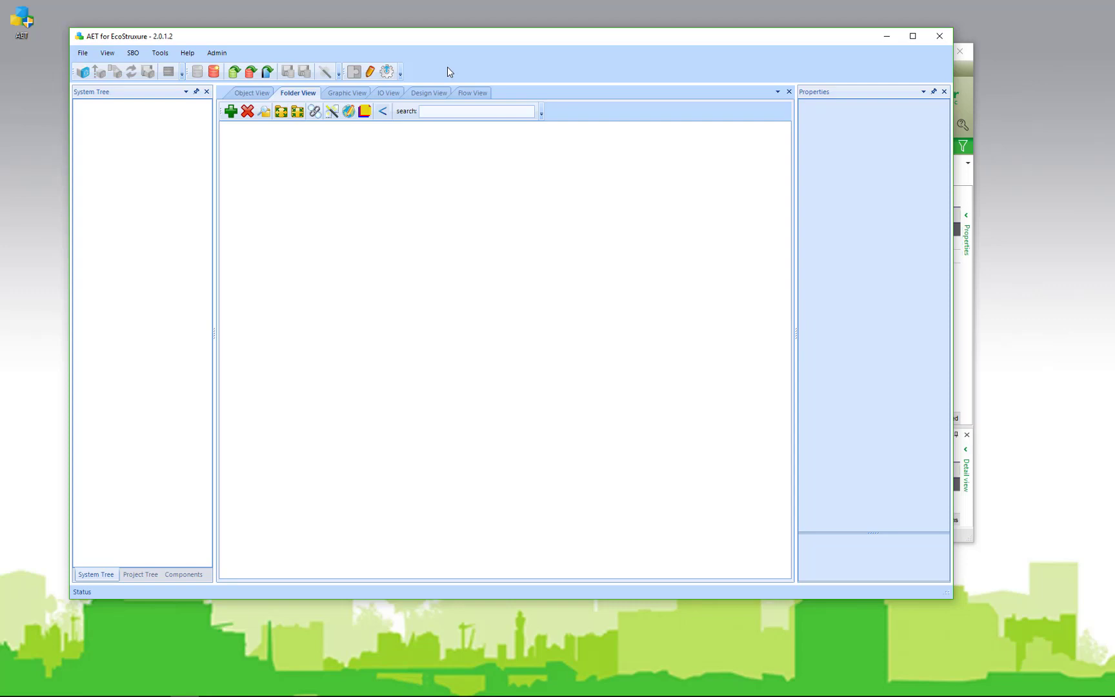
left_click(83, 75)
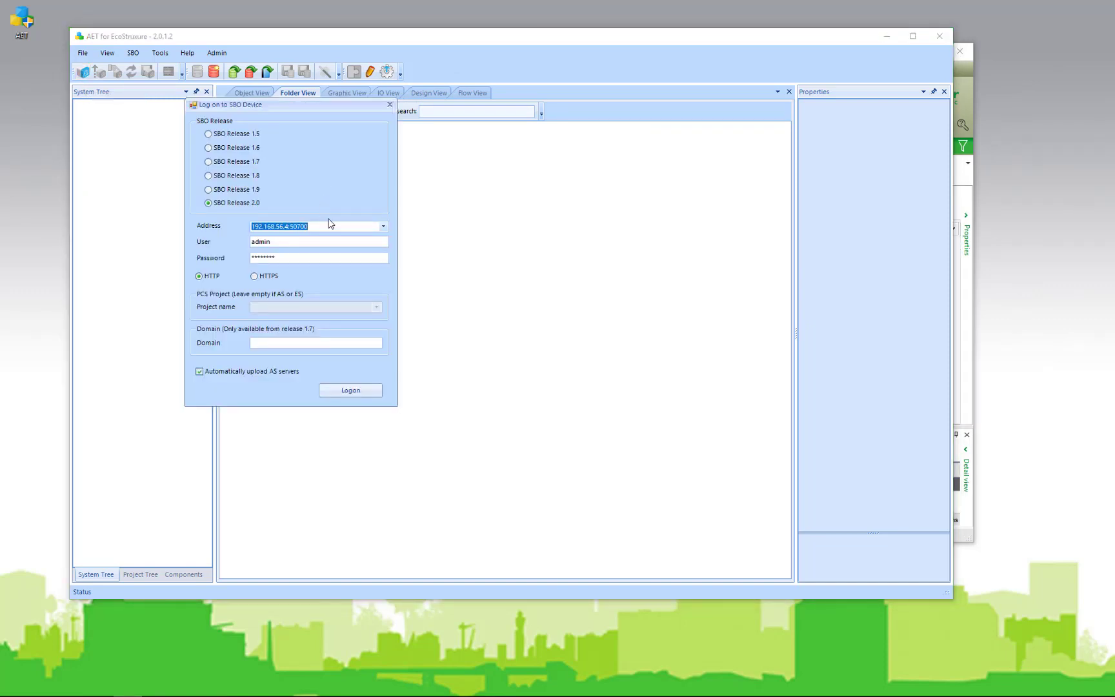
left_click(315, 224)
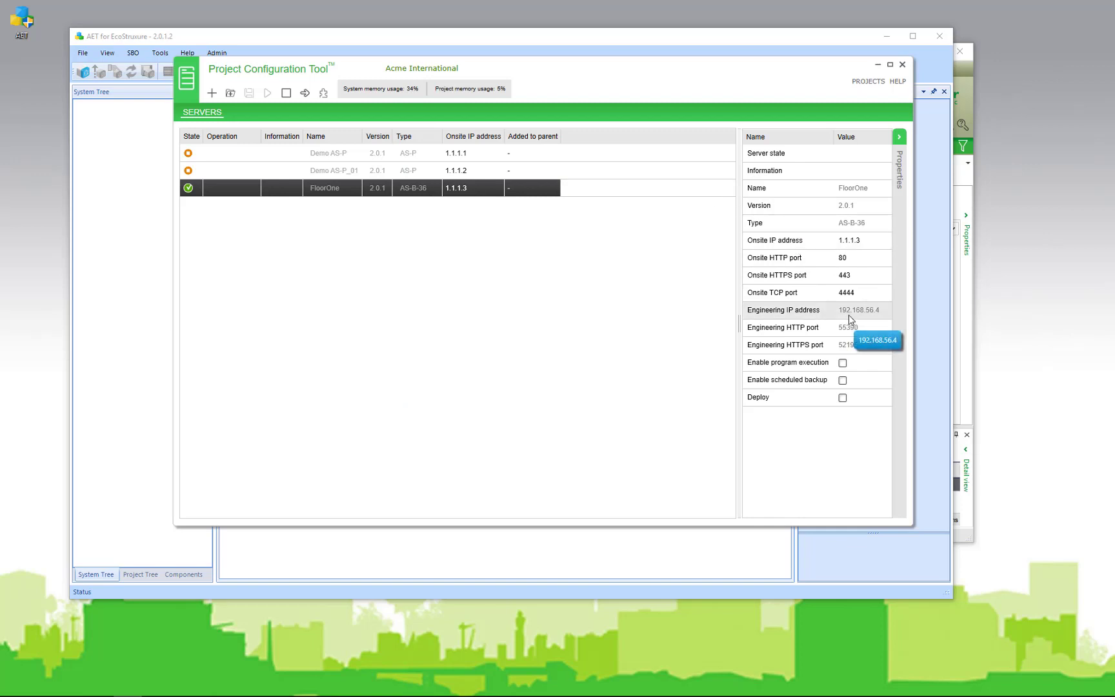
left_click(853, 332)
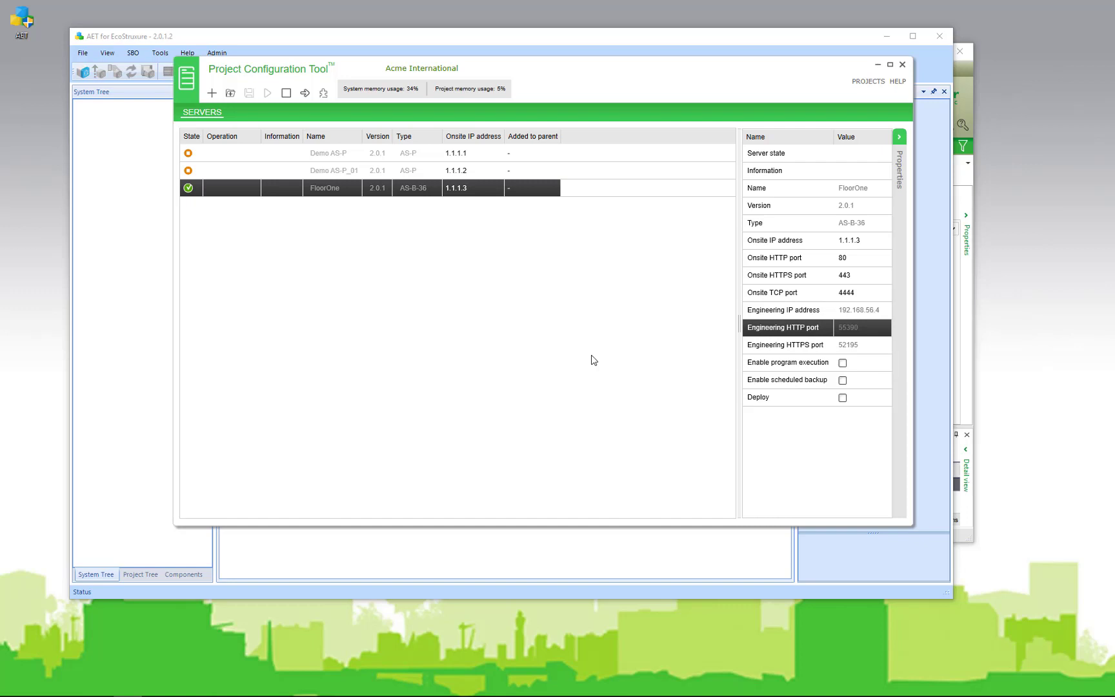
left_click(152, 182)
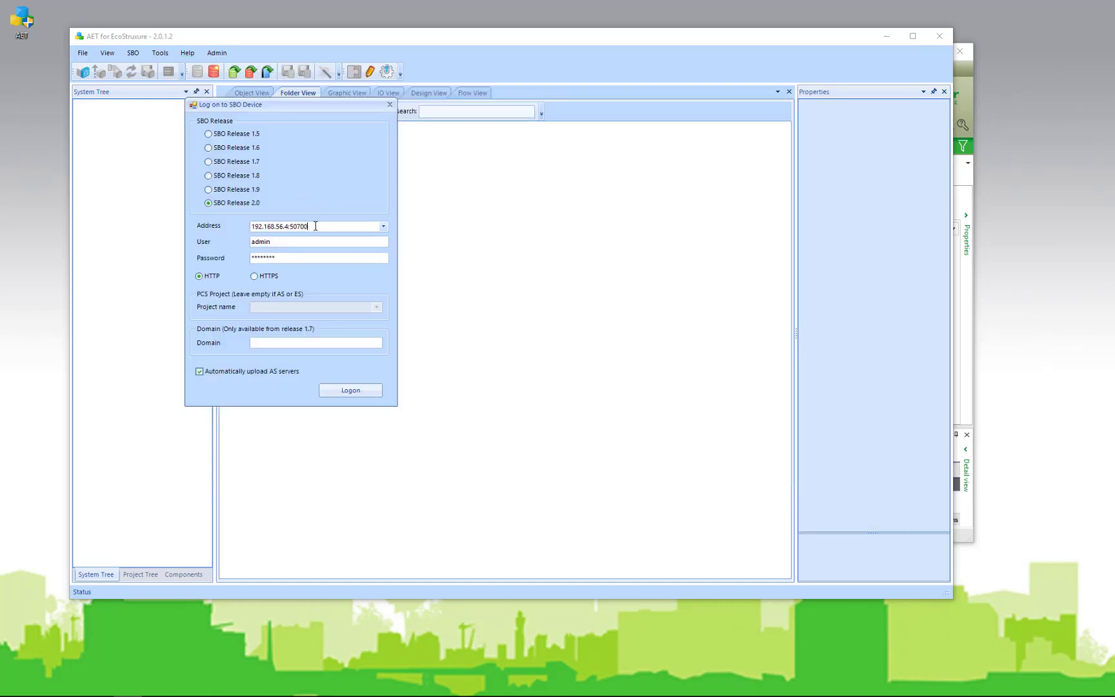
key("BackSpace")
key("BackSpace")
key("BackSpace")
key("BackSpace")
type("5390")
key("ctrl+a")
Log on to FloorOne and expand its BACnet Interface in the system tree
key("Return")
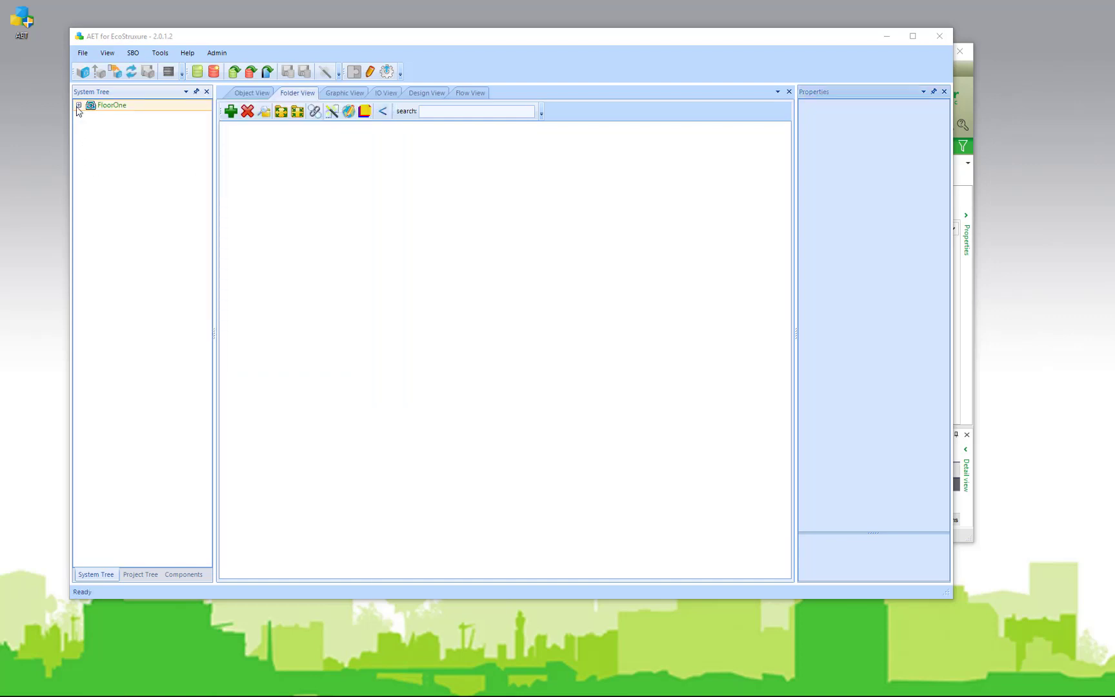
left_click(78, 105)
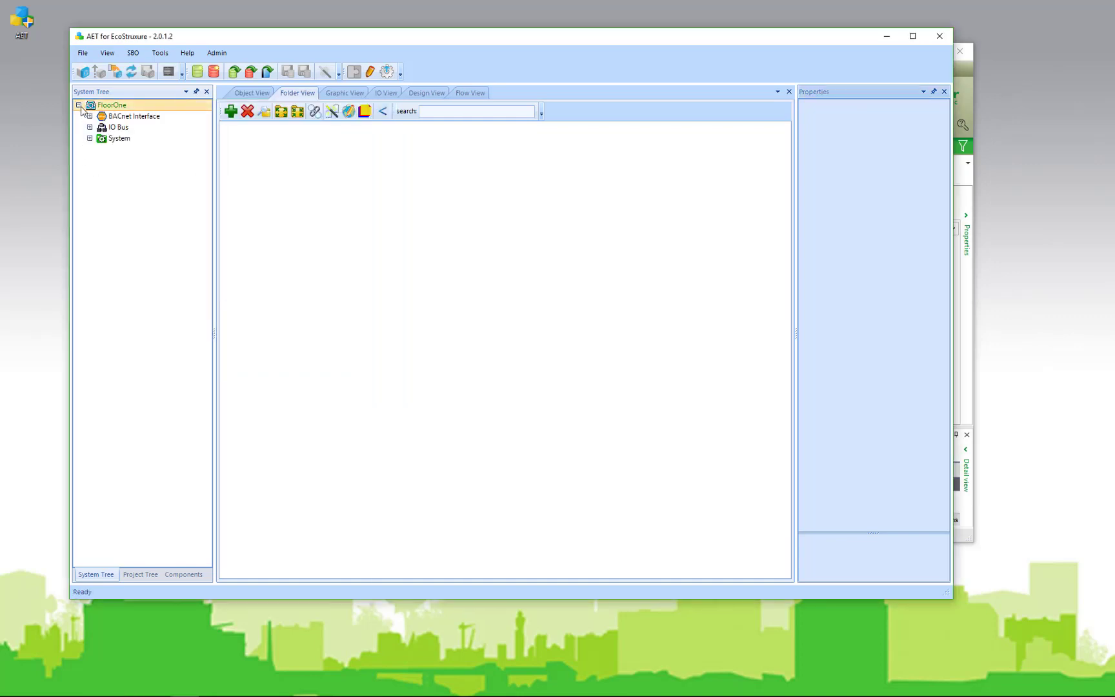
left_click(89, 116)
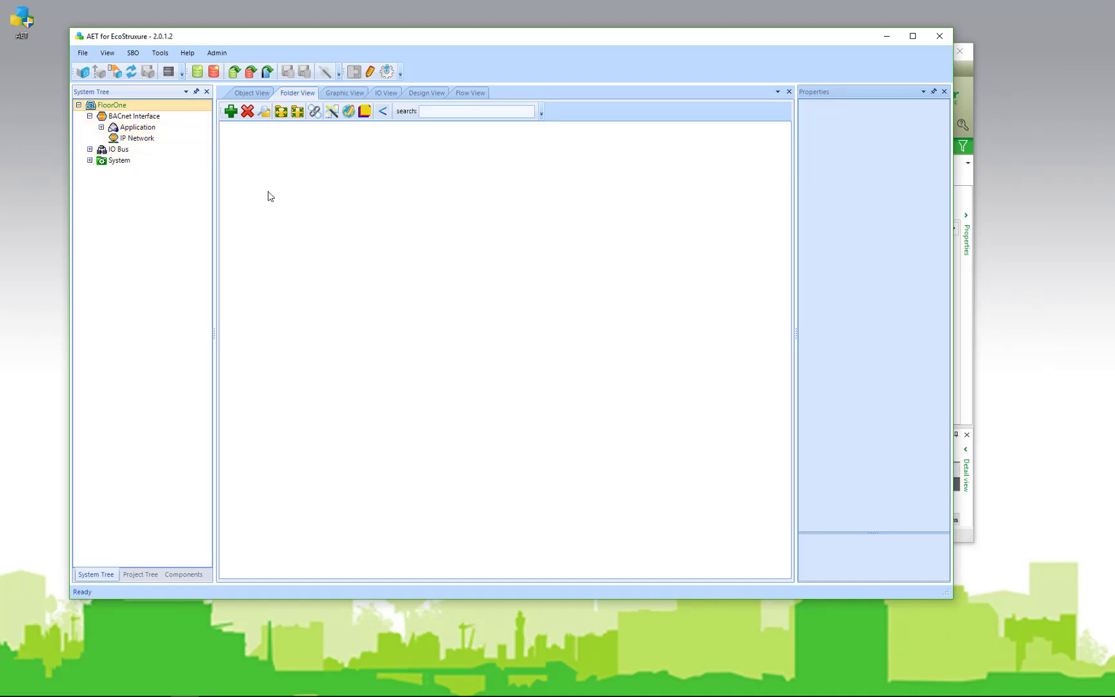
Open the AHU_ACME.db template from the Templates folder
left_click(235, 72)
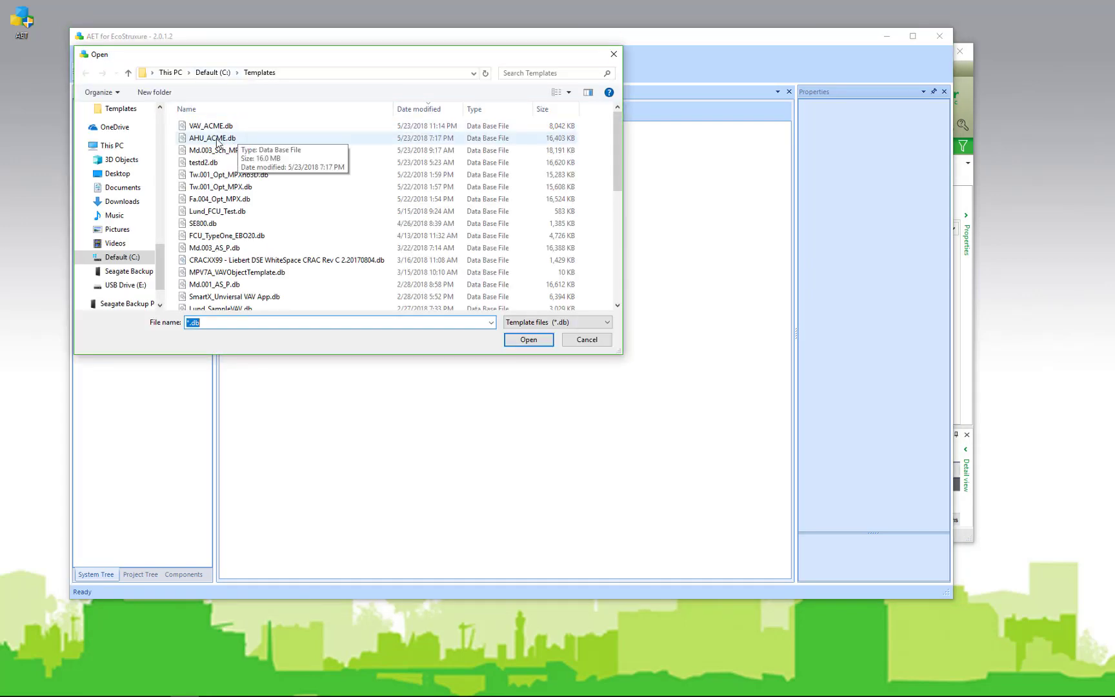
left_click(217, 139)
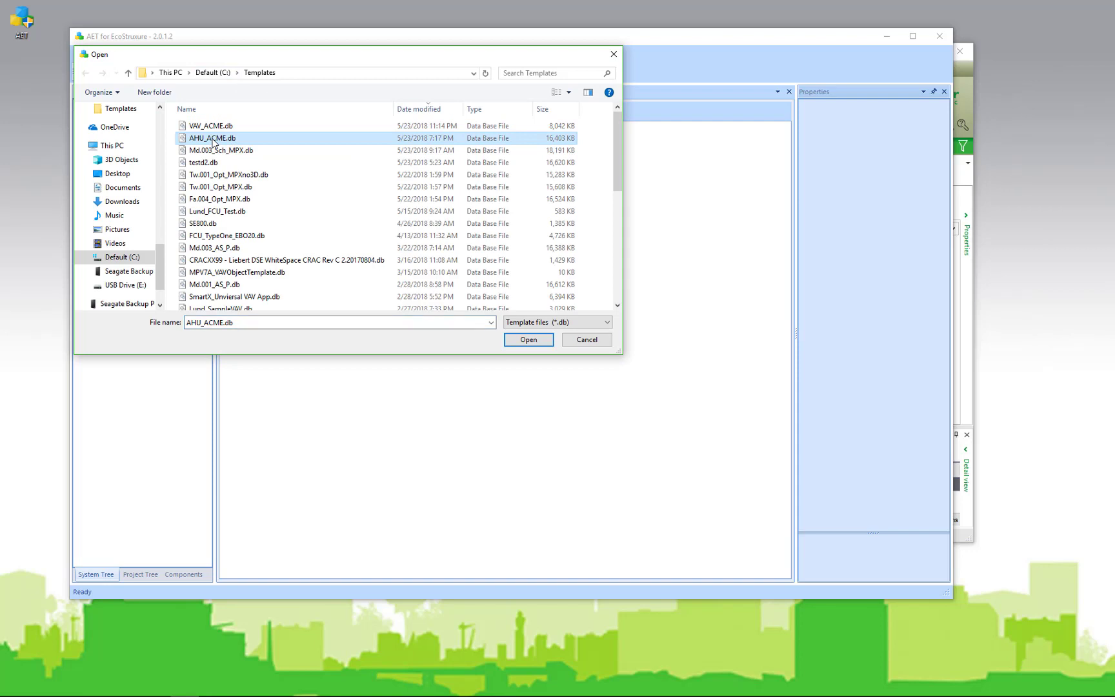
left_click(527, 340)
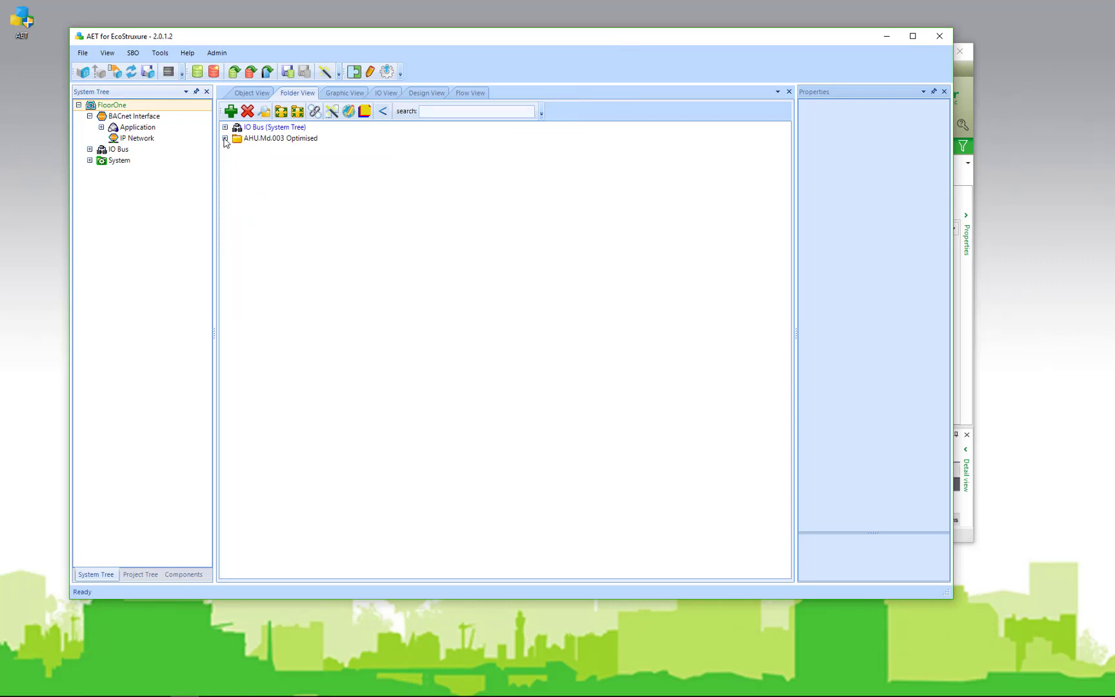
Expand AHU.Md.003 Optimised and set Object View to Group By Type, Sort By Name
left_click(225, 138)
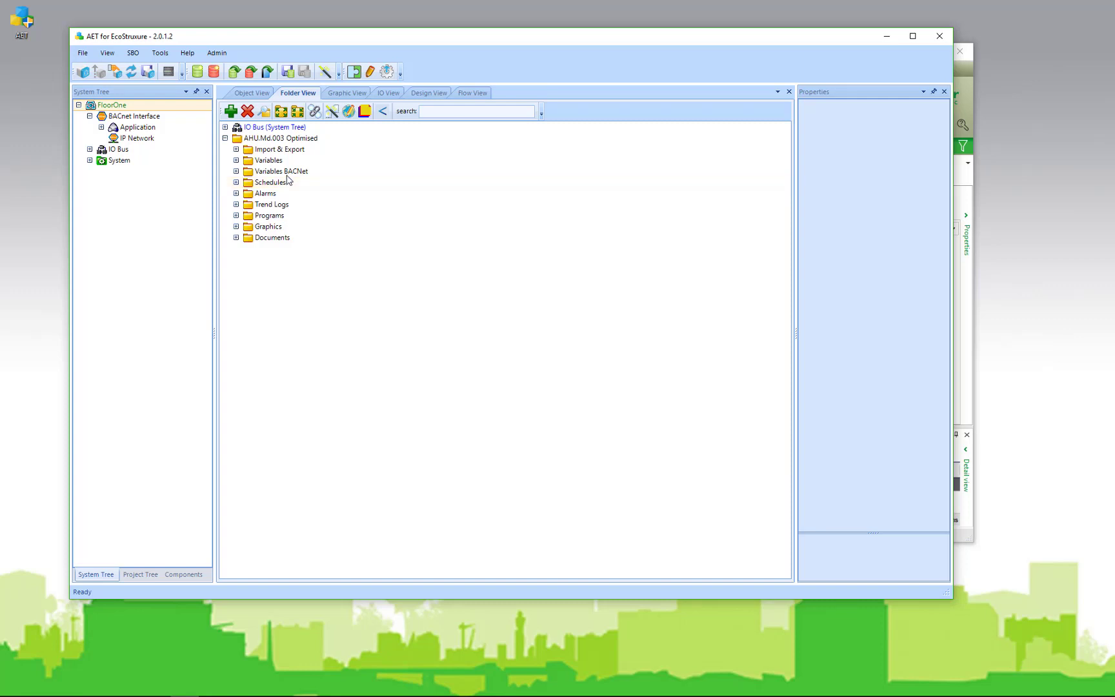
left_click(253, 94)
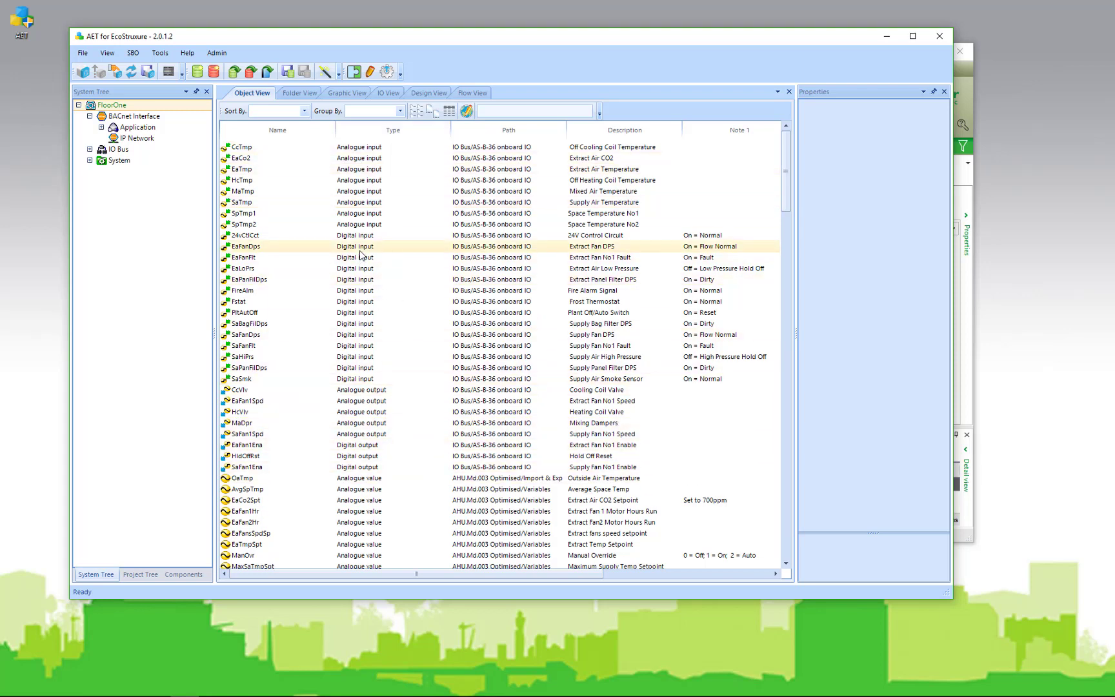
left_click(400, 111)
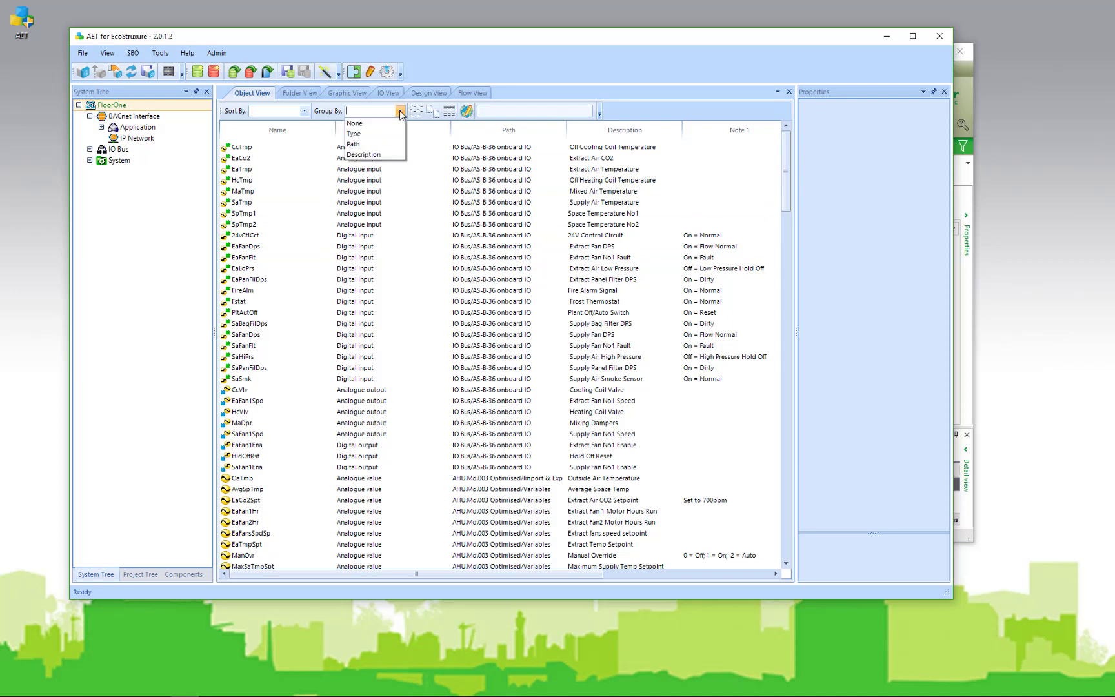
left_click(377, 139)
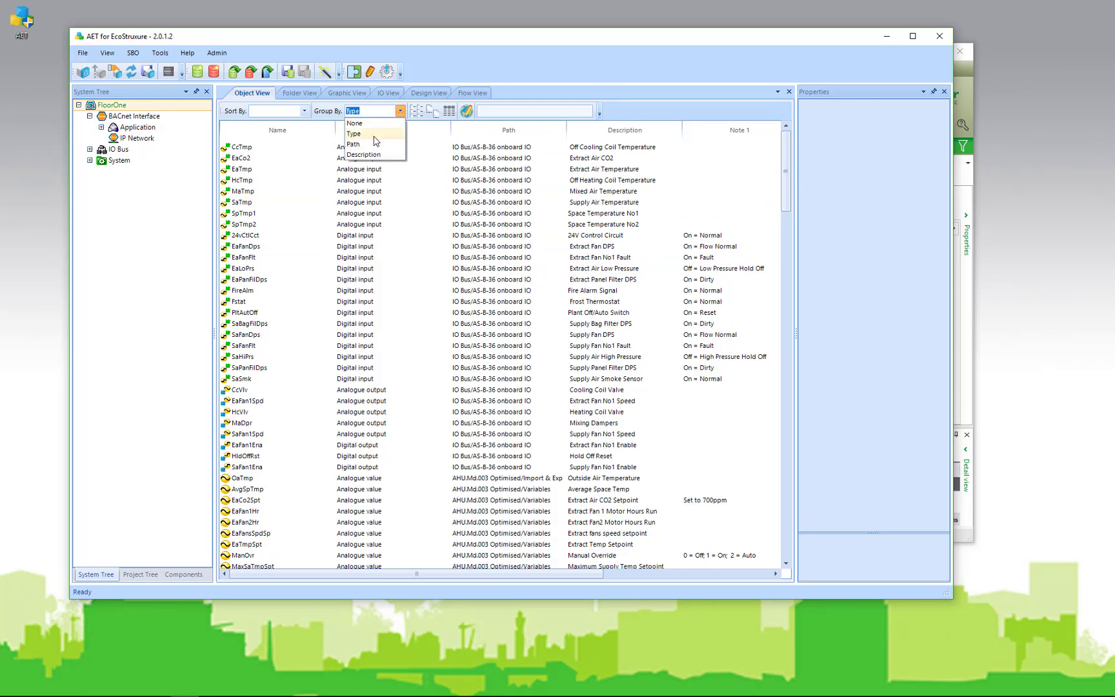
left_click(306, 114)
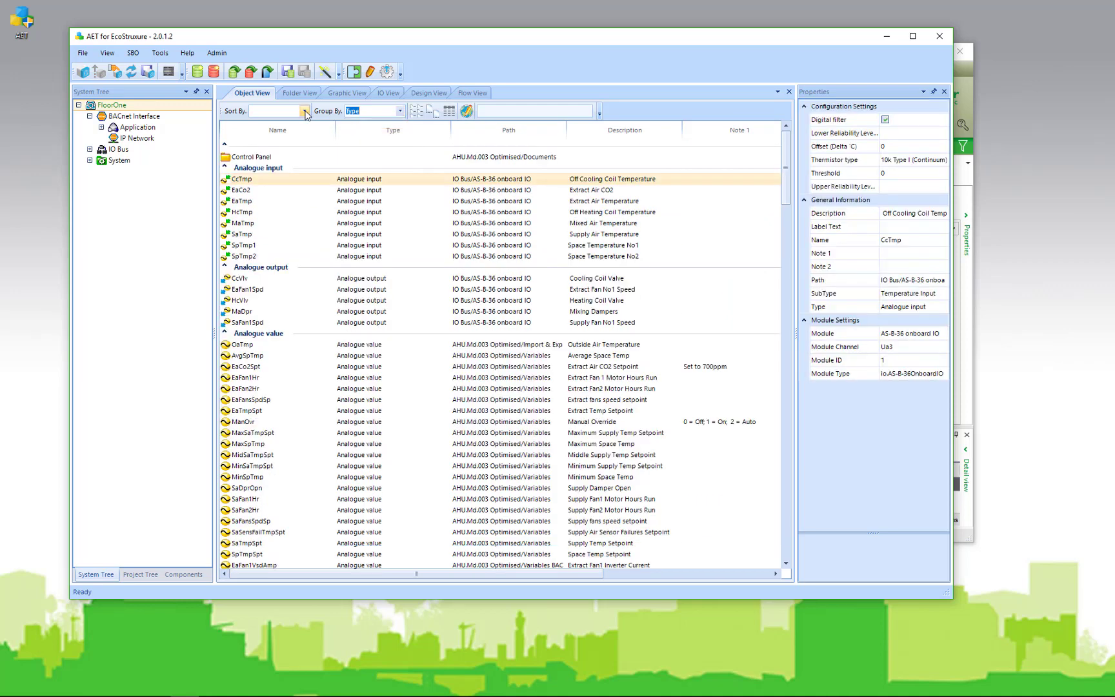
left_click(305, 111)
left_click(278, 134)
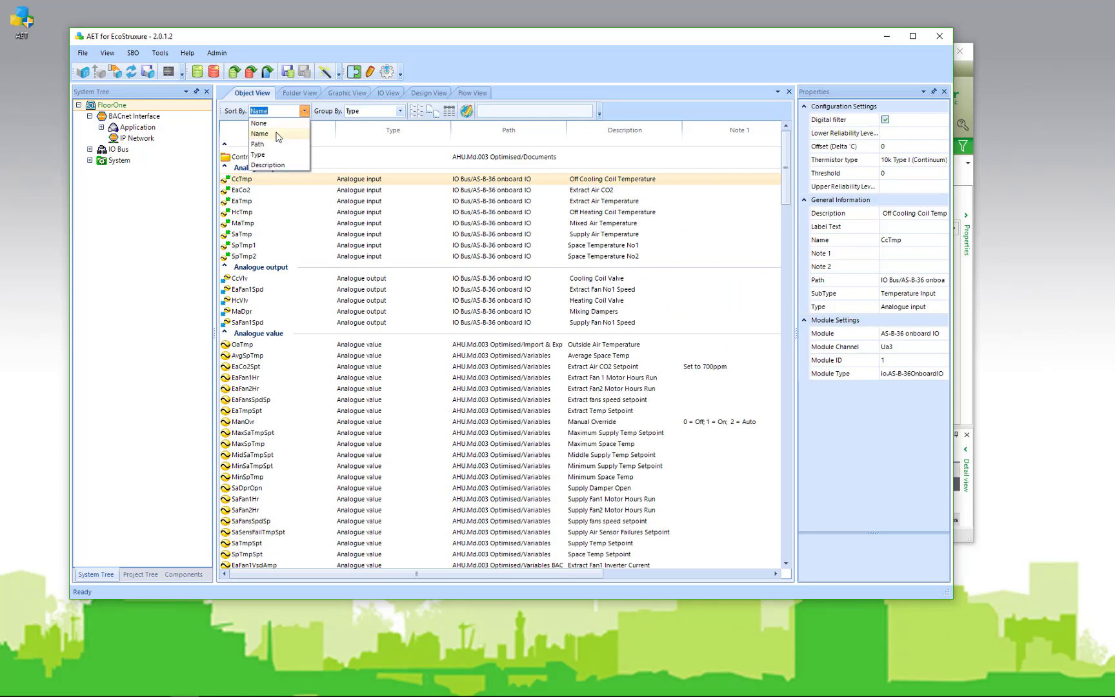
left_click(385, 196)
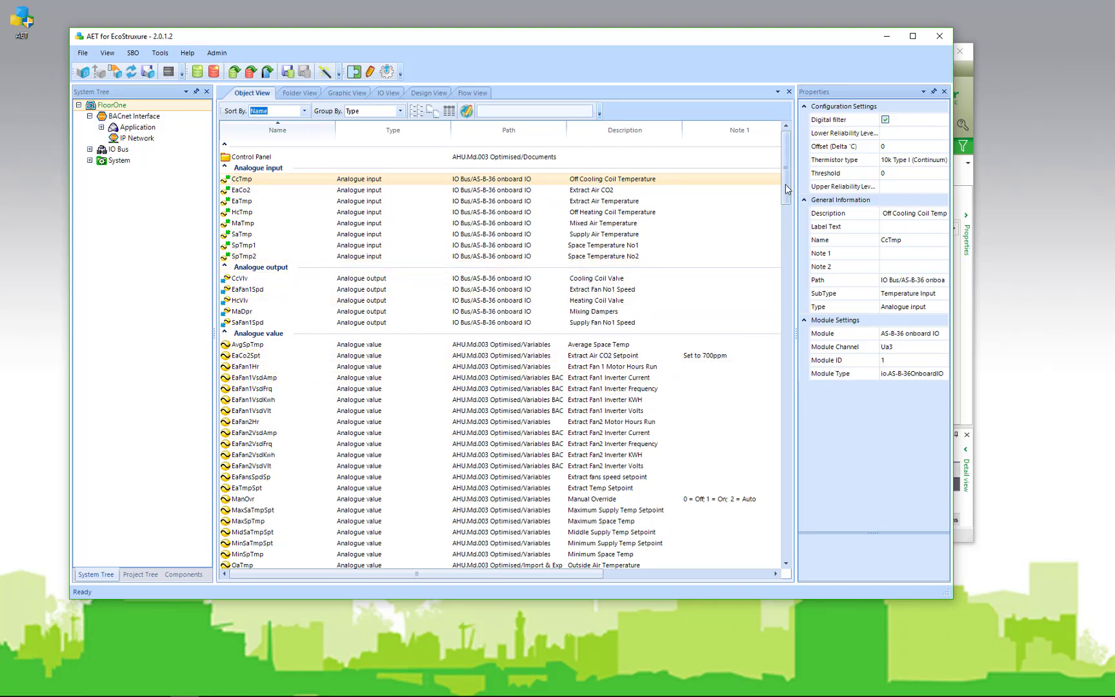
Filter the object list by 'spt' and set AvgSpTmp's value to 10
left_click(567, 553)
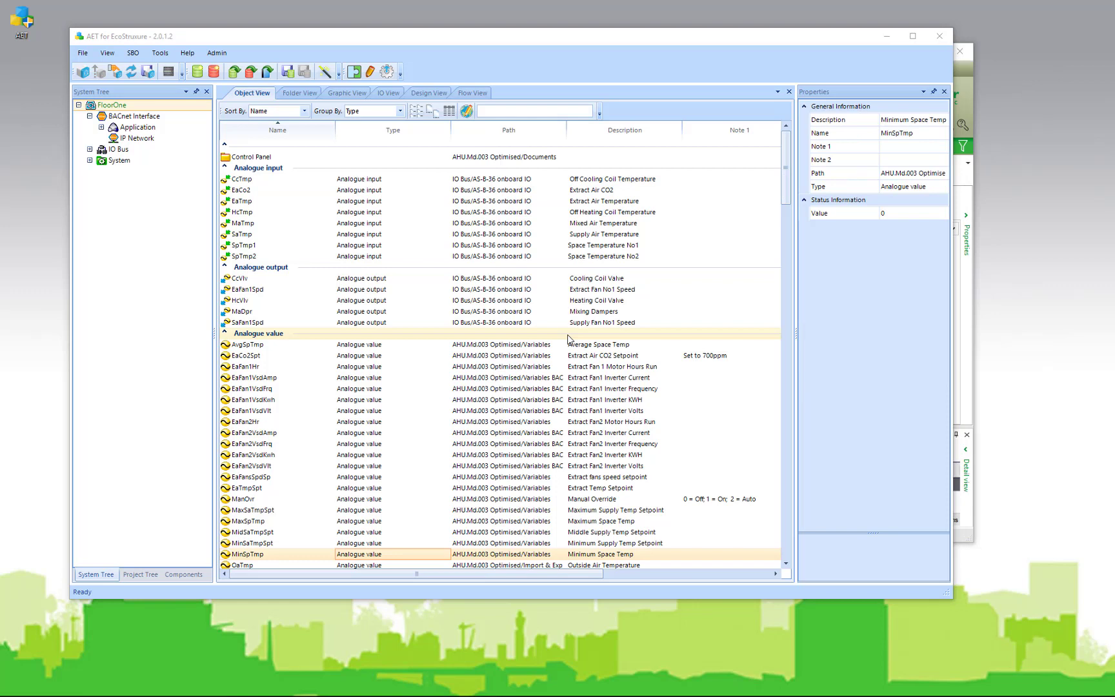
left_click(491, 113)
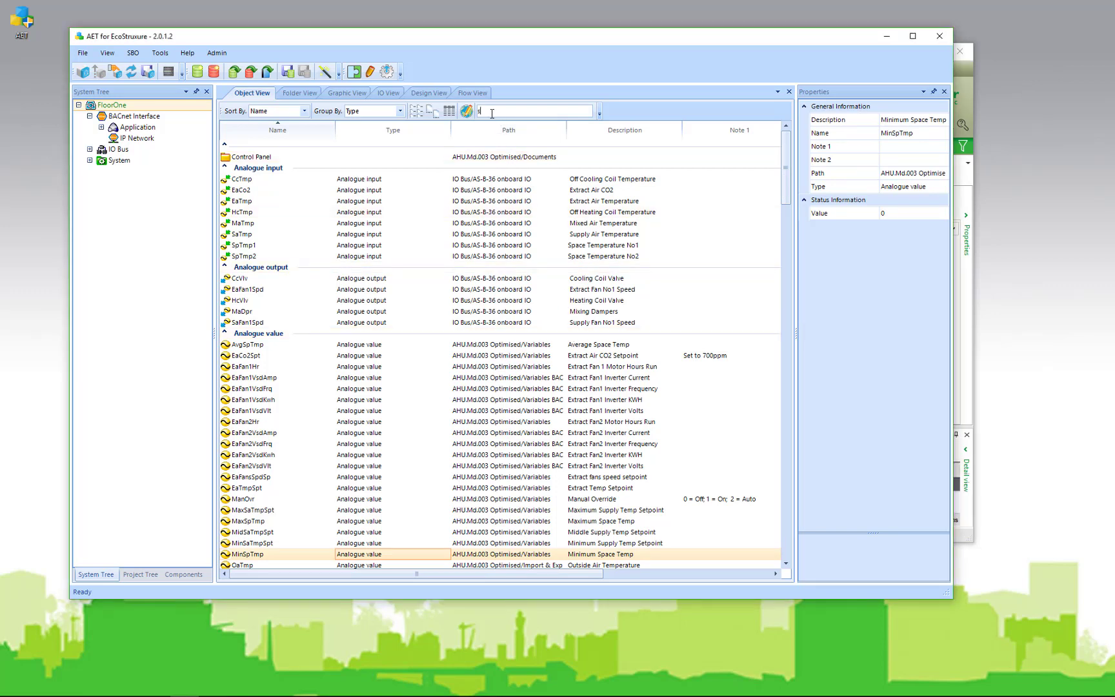
type("spt")
key("Return")
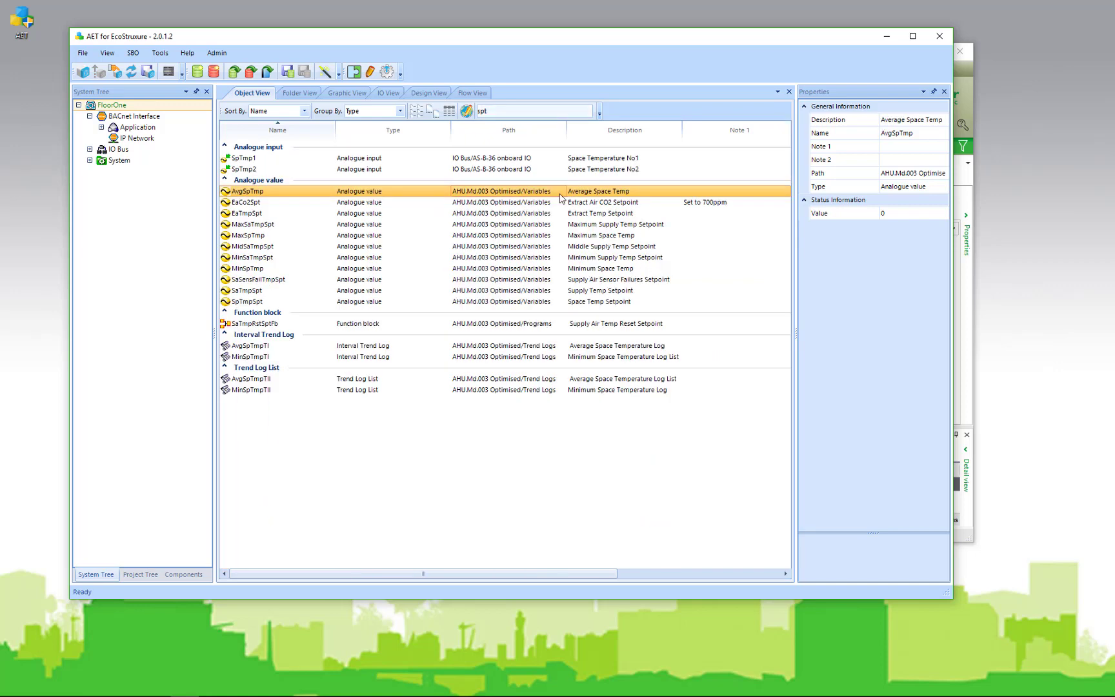
left_click(894, 216)
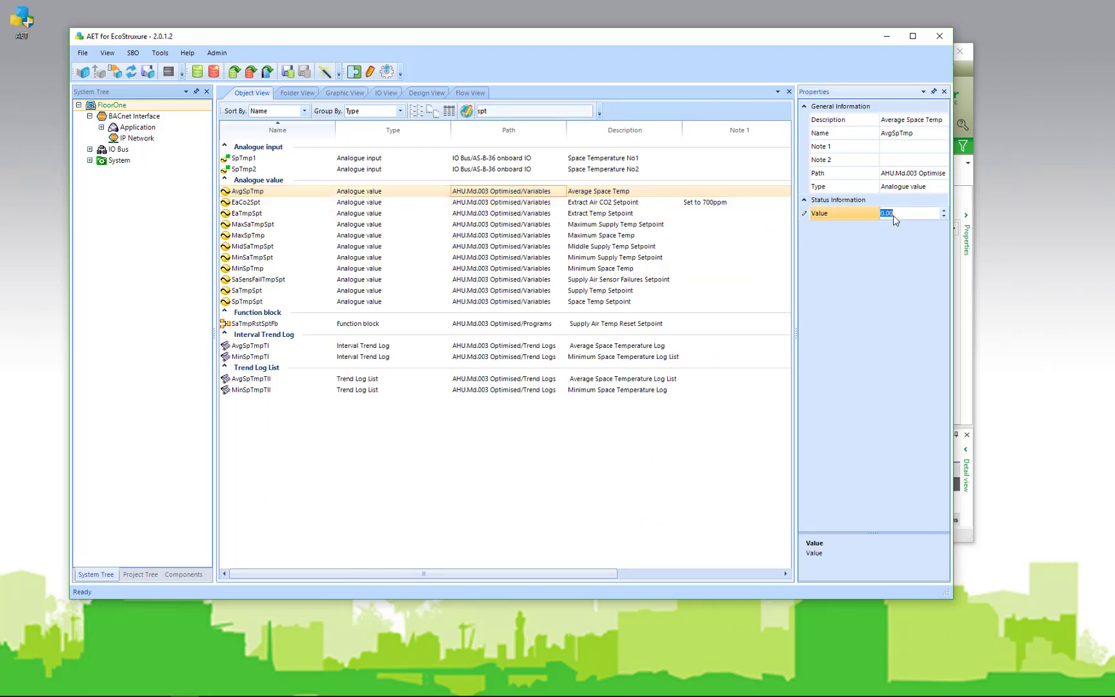
type("10")
key("Return")
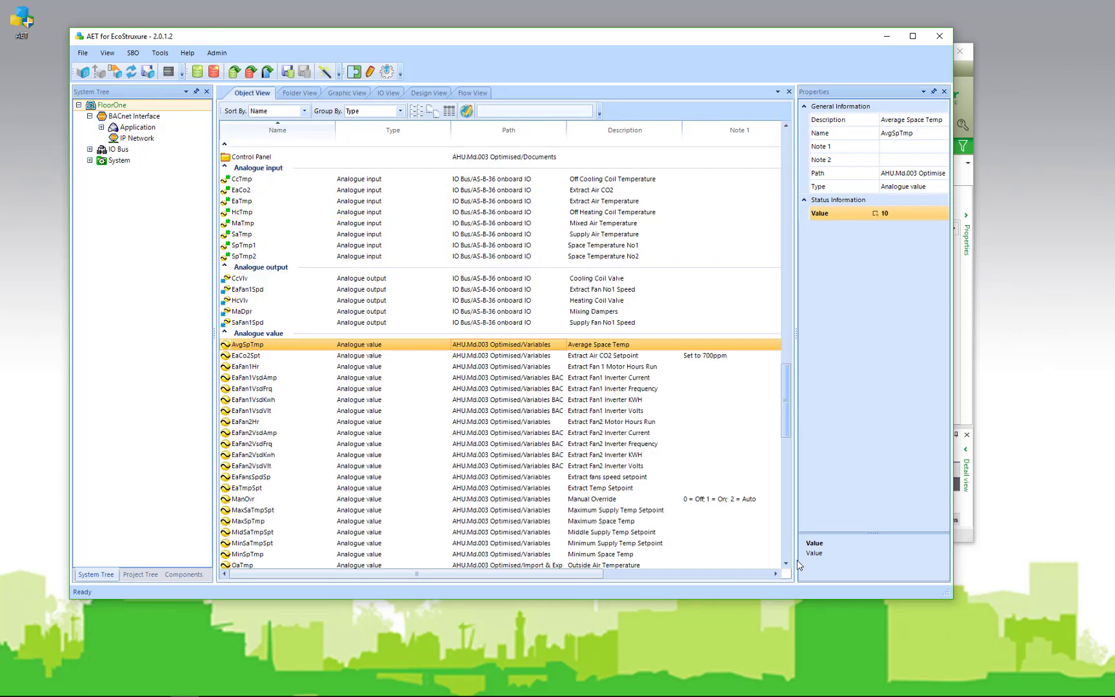
Select alarms CcaTmpAlm through SpMinTmpAlm and untick Audible alert
scroll(797, 563, "down", 15)
scroll(797, 564, "down", 10)
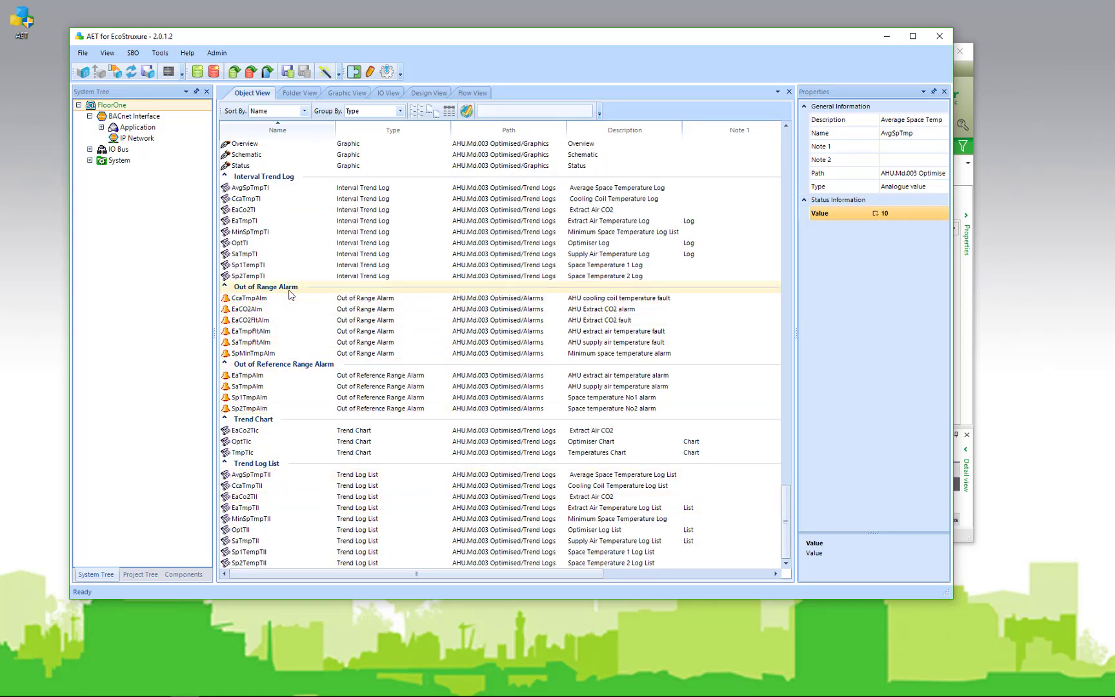
left_click(313, 299)
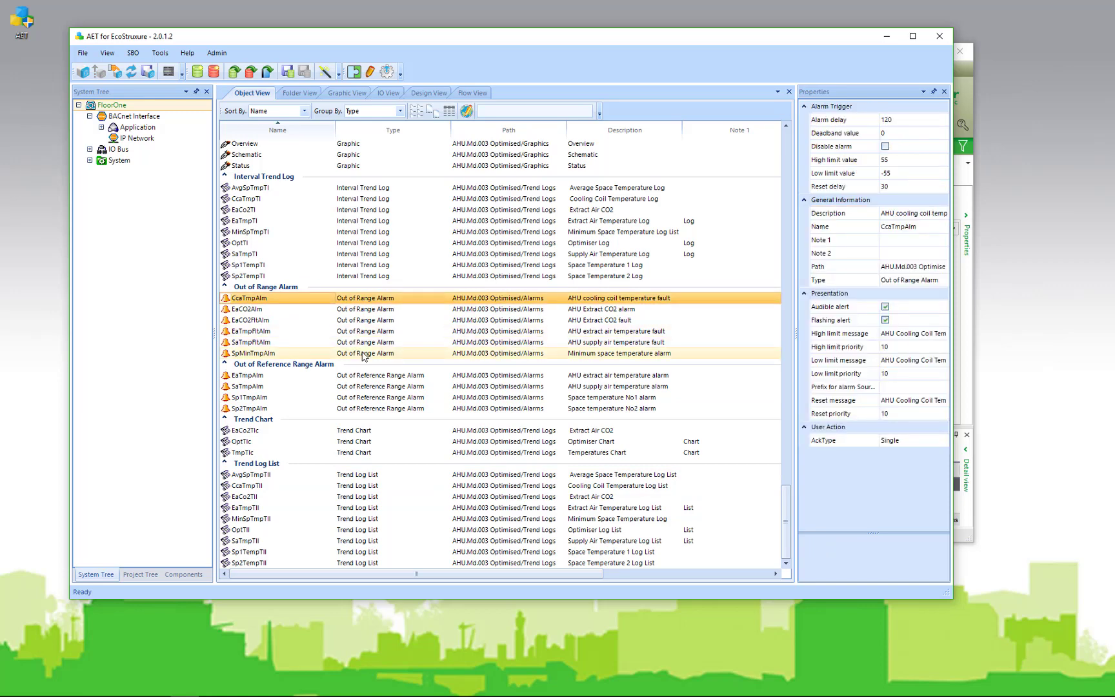
left_click(365, 354, "shift")
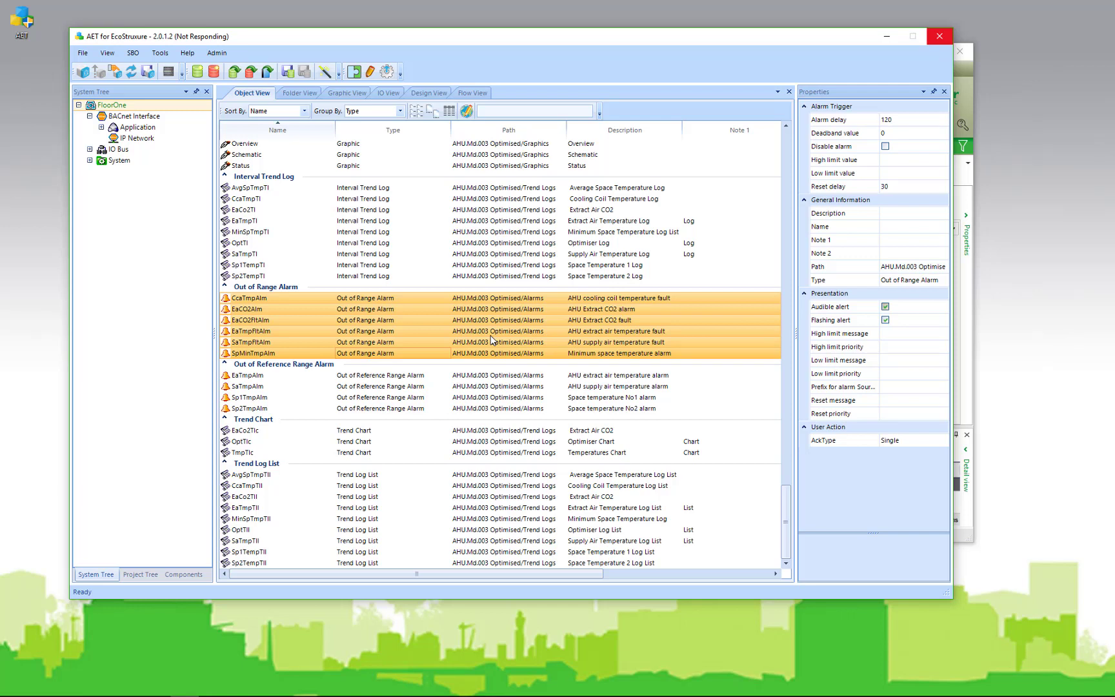
left_click(520, 321)
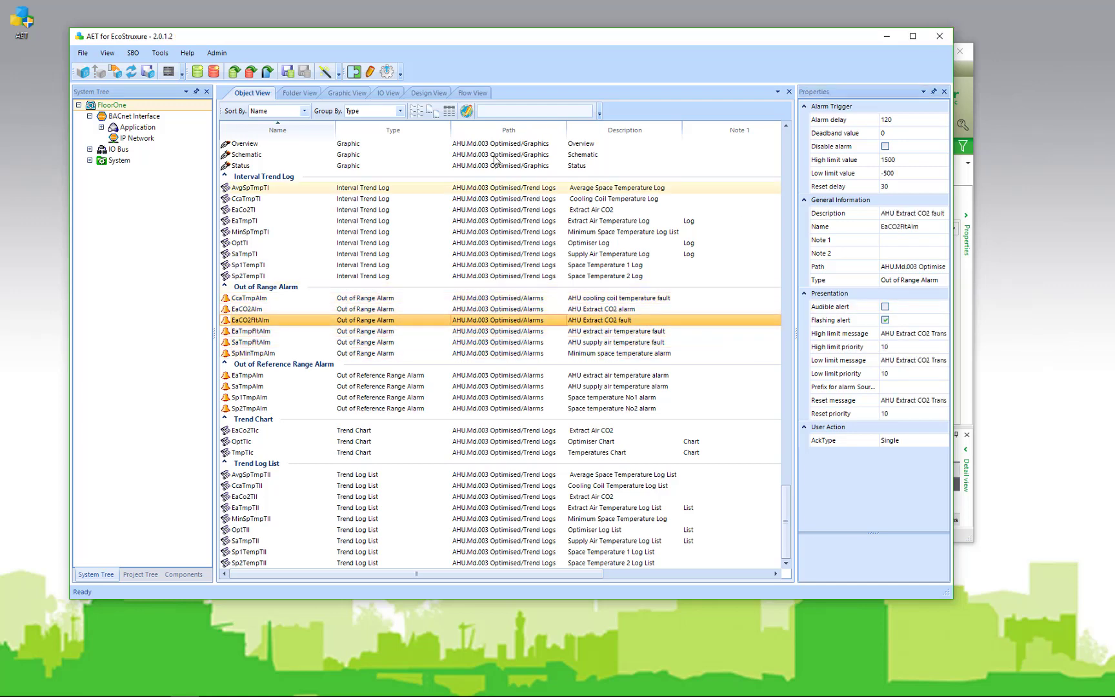
In Global Text Edit, enter Spt as the find text and Setpoint as replacement
left_click(467, 113)
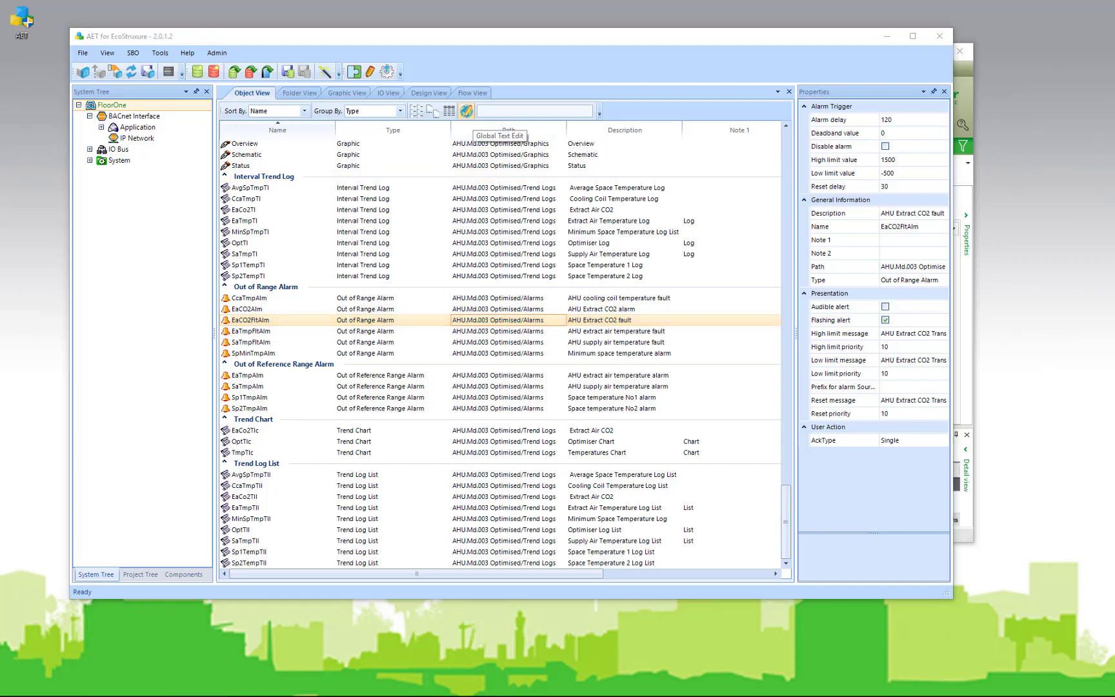
left_click_drag(621, 139, 818, 76)
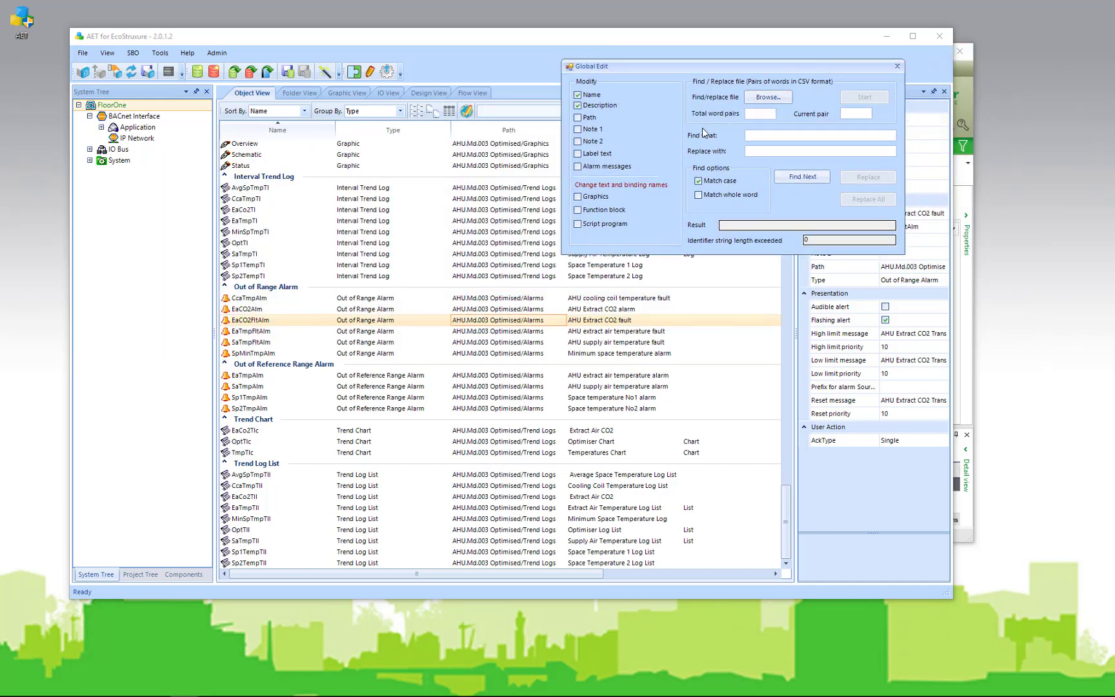
type("Spt")
left_click(768, 152)
type("Setpoint")
Include Note 1, Note 2, Label text, Alarm messages and Graphics, then Replace All
left_click(591, 129)
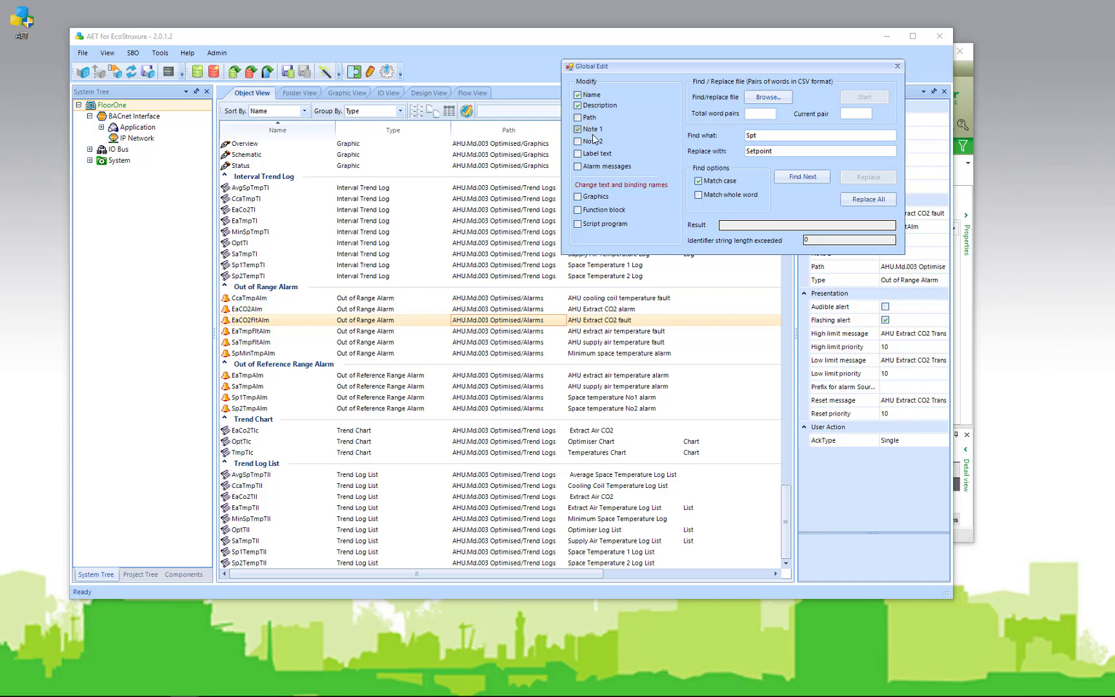
left_click(594, 141)
left_click(597, 154)
left_click(600, 167)
left_click(601, 197)
left_click(871, 199)
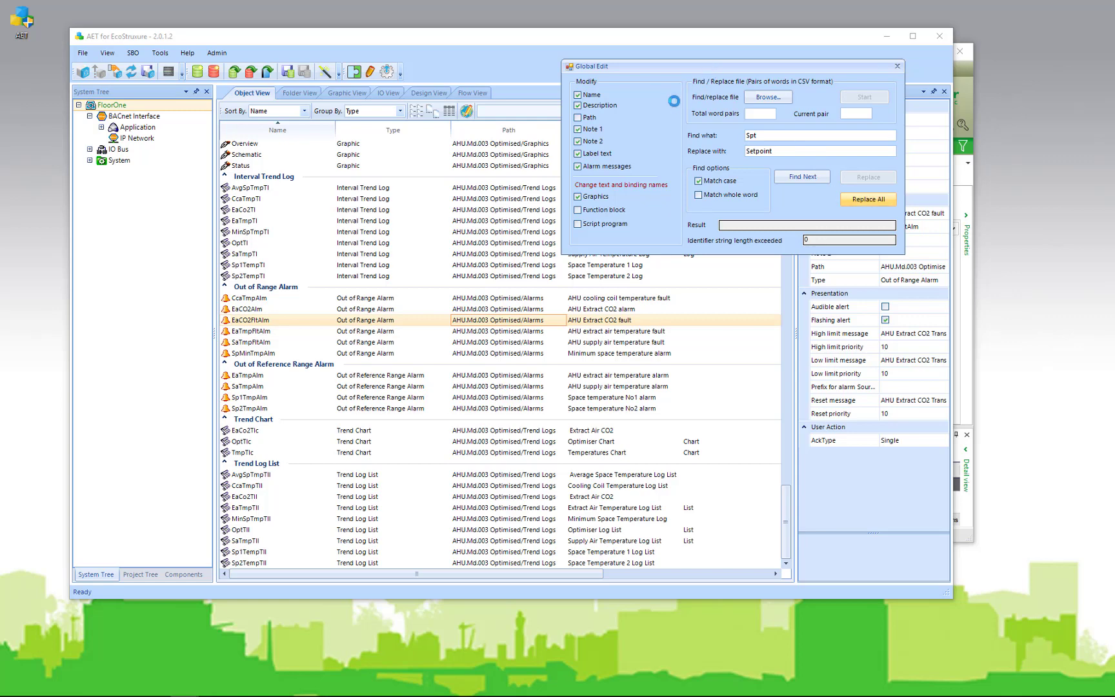
left_click(896, 67)
Select the AHU.Md.003 Optimised application in Folder View and open Global Text Edit
left_click(294, 95)
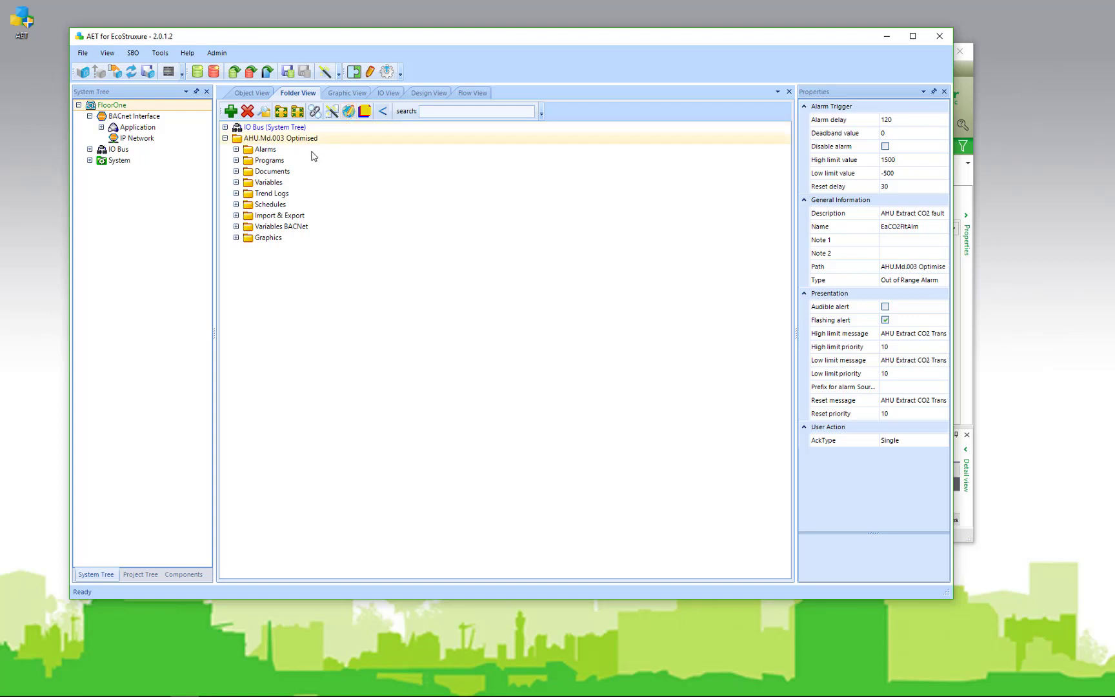
left_click(264, 163)
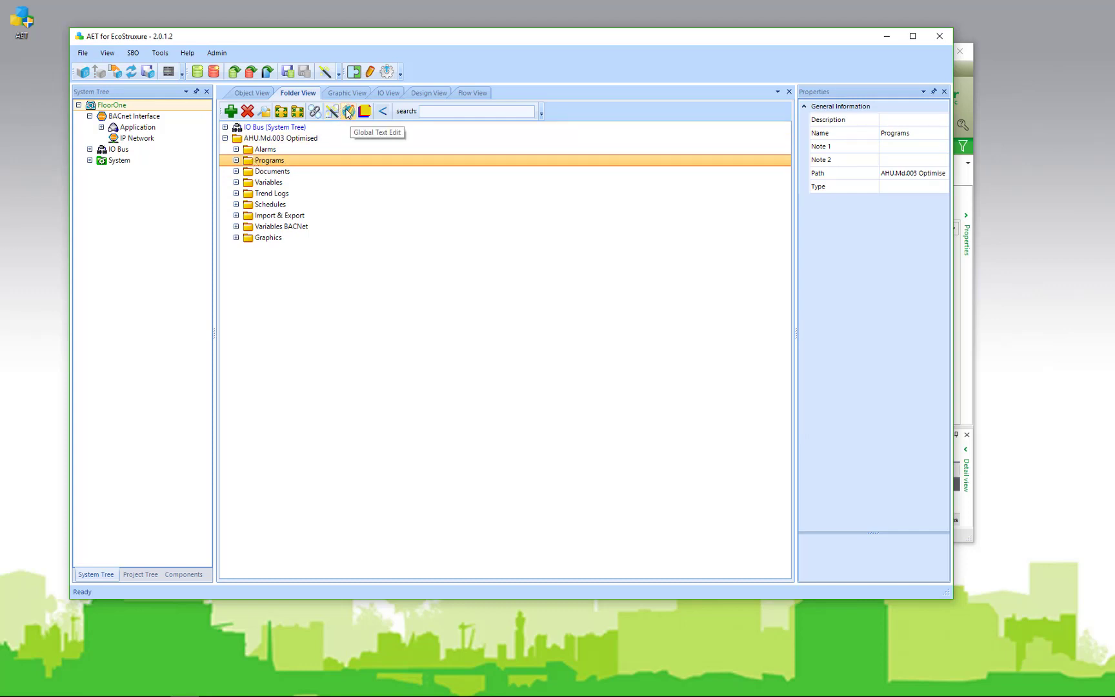
left_click(272, 140)
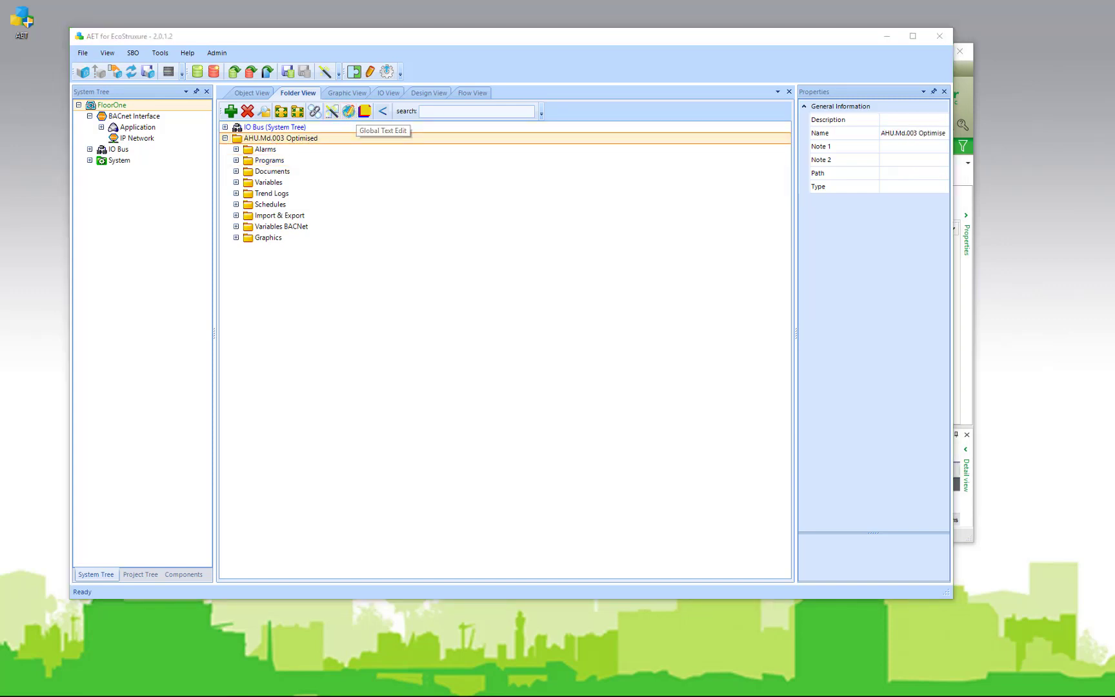
left_click(349, 112)
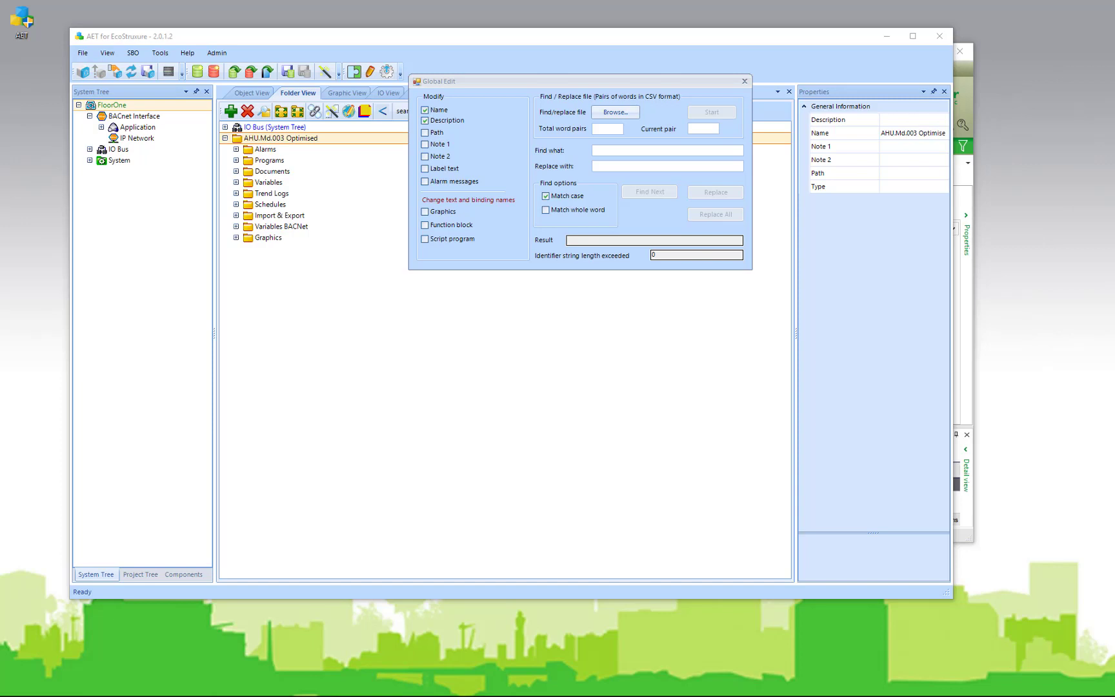
left_click_drag(0, 158, 505, 142)
left_click_drag(248, 277, 251, 346)
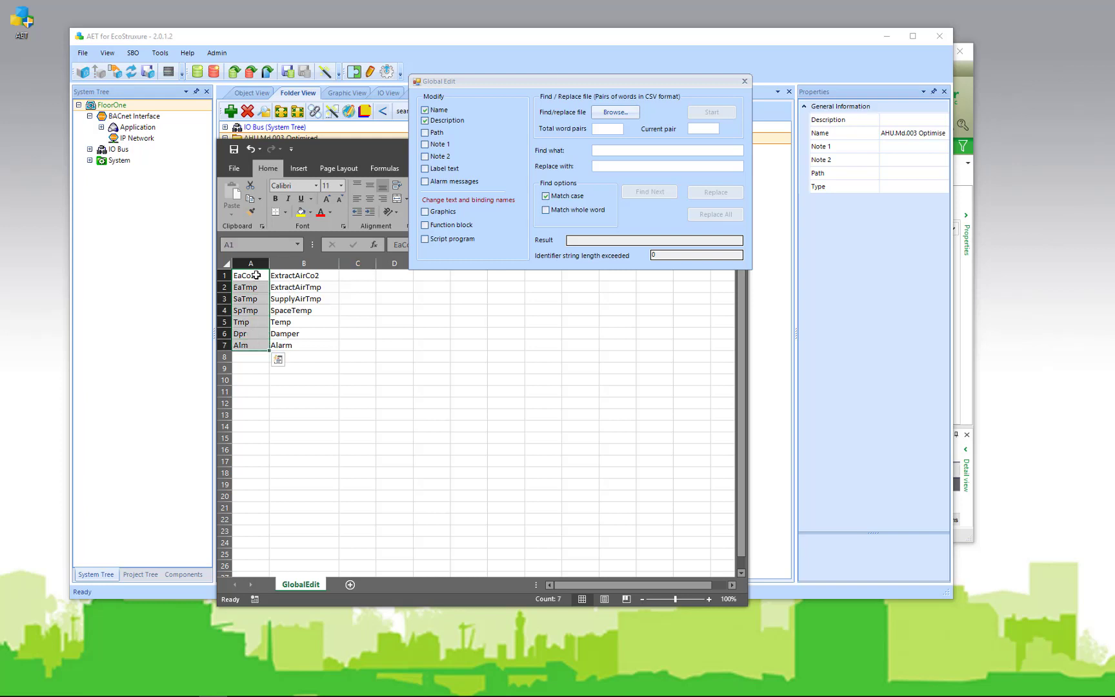
left_click(256, 276)
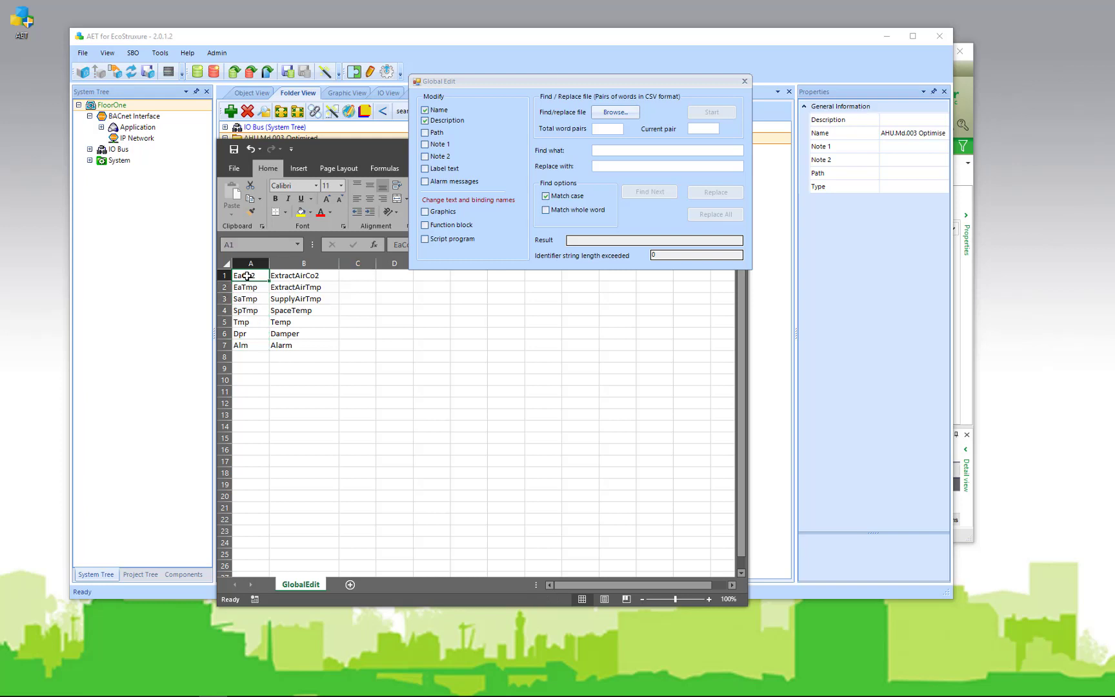
left_click(315, 275)
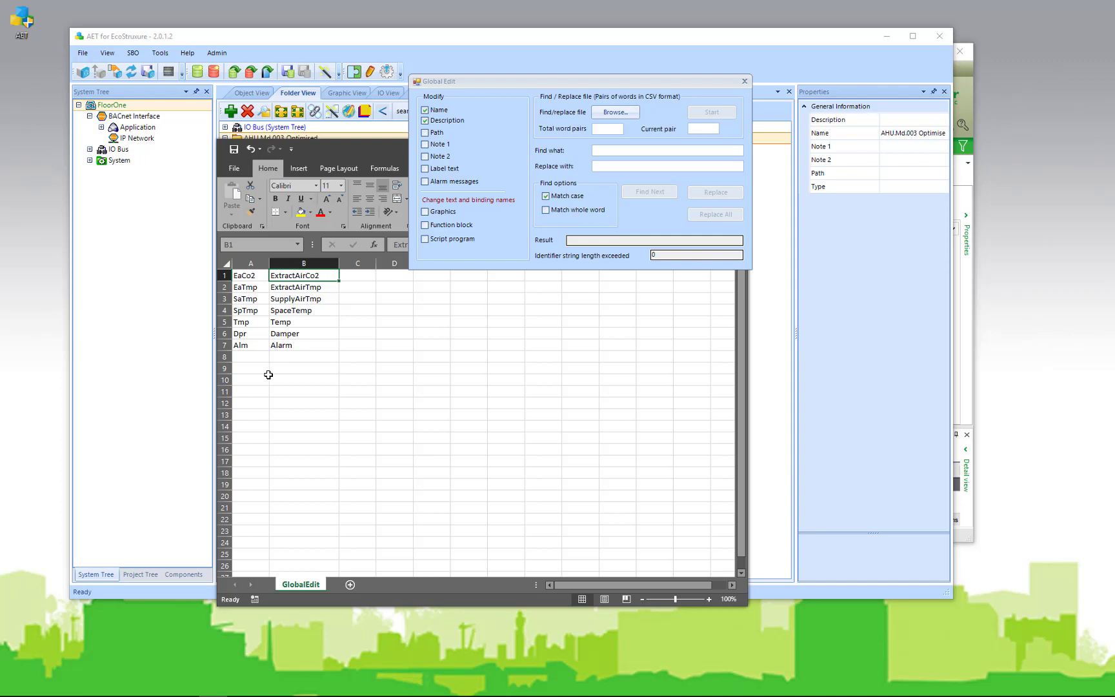
left_click(302, 287)
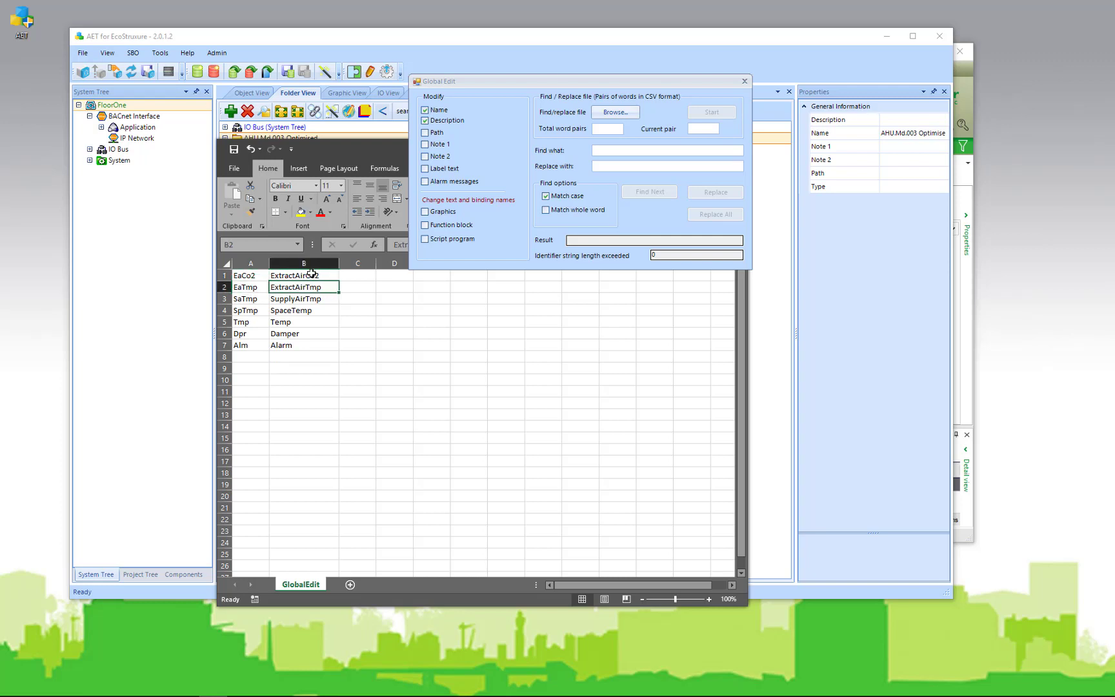
left_click_drag(360, 150, 0, 167)
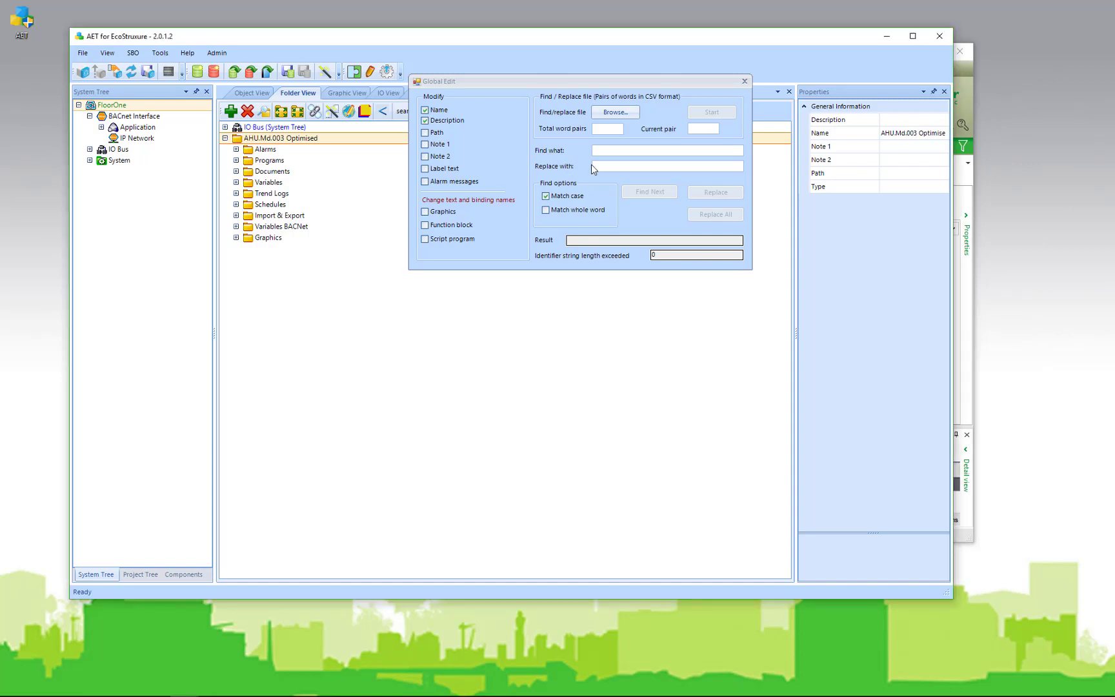
Load Downloads\GlobalEdit.csv into Global Edit as the replacement name pairs
left_click(623, 115)
left_click(623, 115)
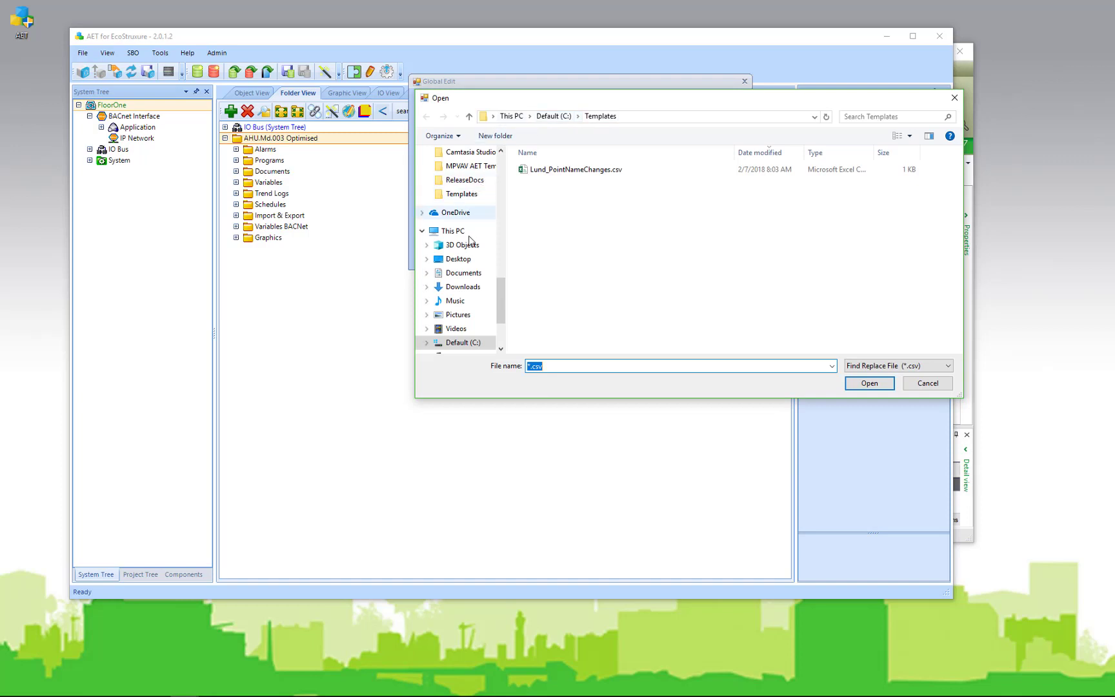
left_click(463, 290)
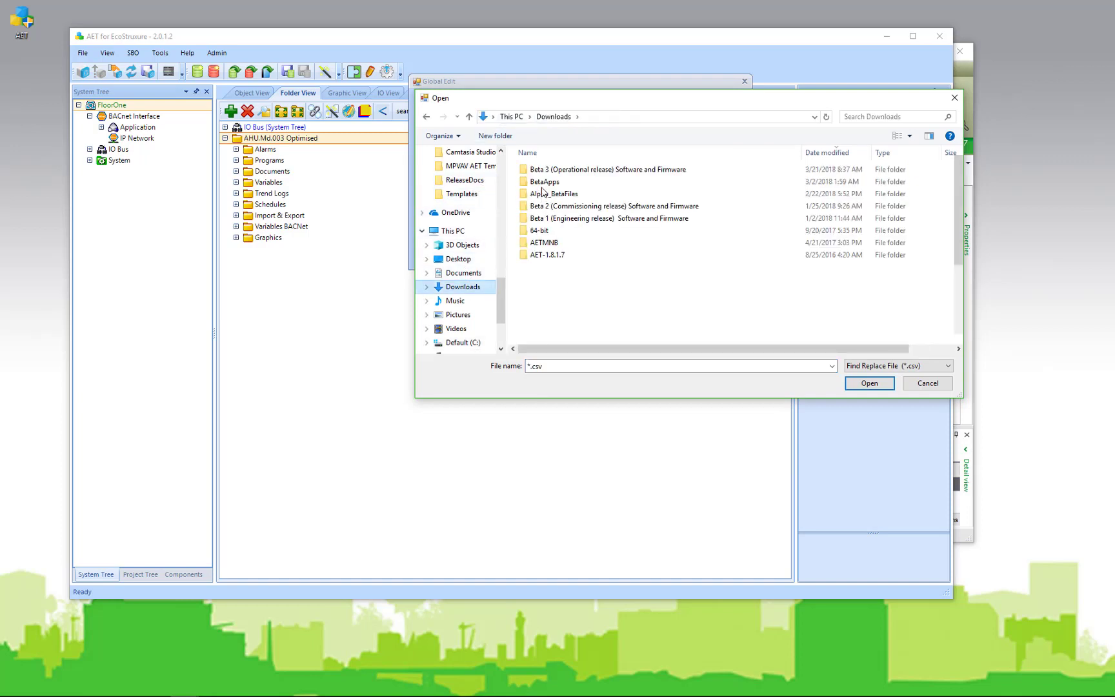
left_click(551, 169)
left_click(871, 383)
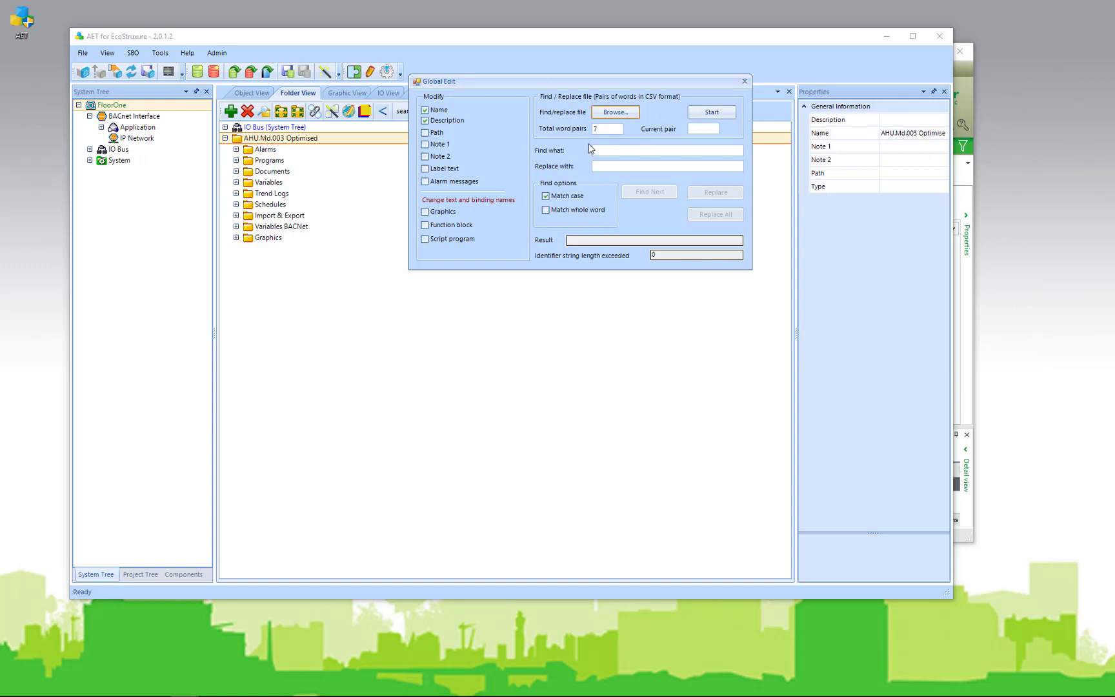
Extend the replacement to Note 1, Note 2, alarm messages and graphics, then run it
left_click(425, 144)
left_click(425, 157)
left_click(425, 181)
left_click(425, 211)
left_click(716, 113)
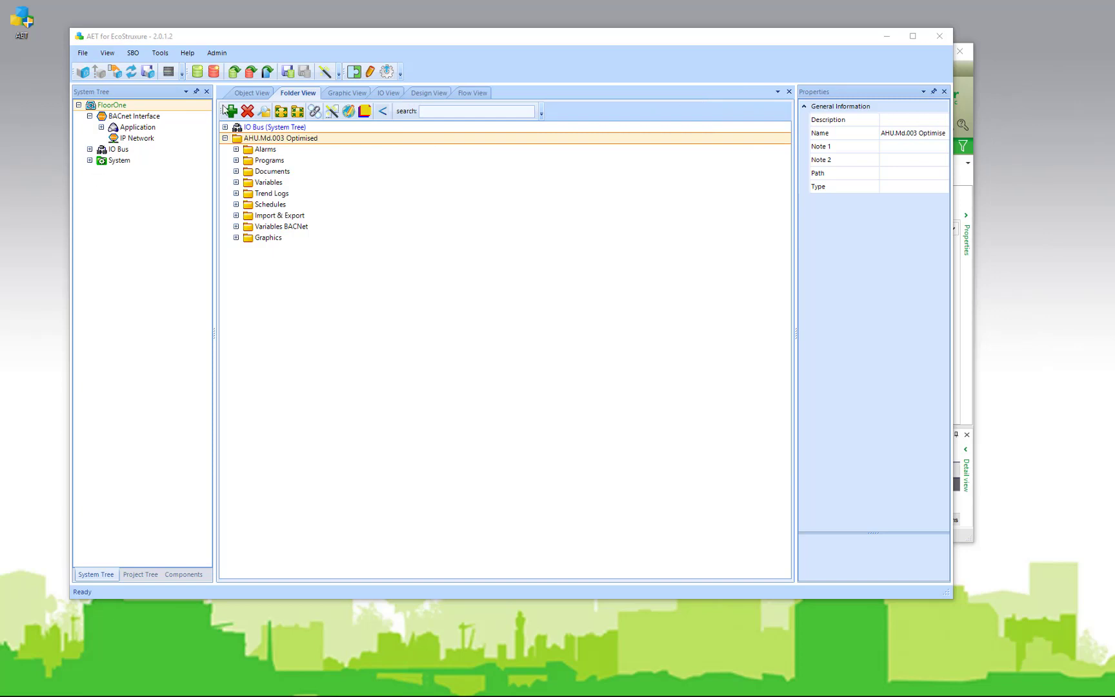
Check the renamed objects in Object View, then rename the application to AHU_Floor_One
left_click(252, 93)
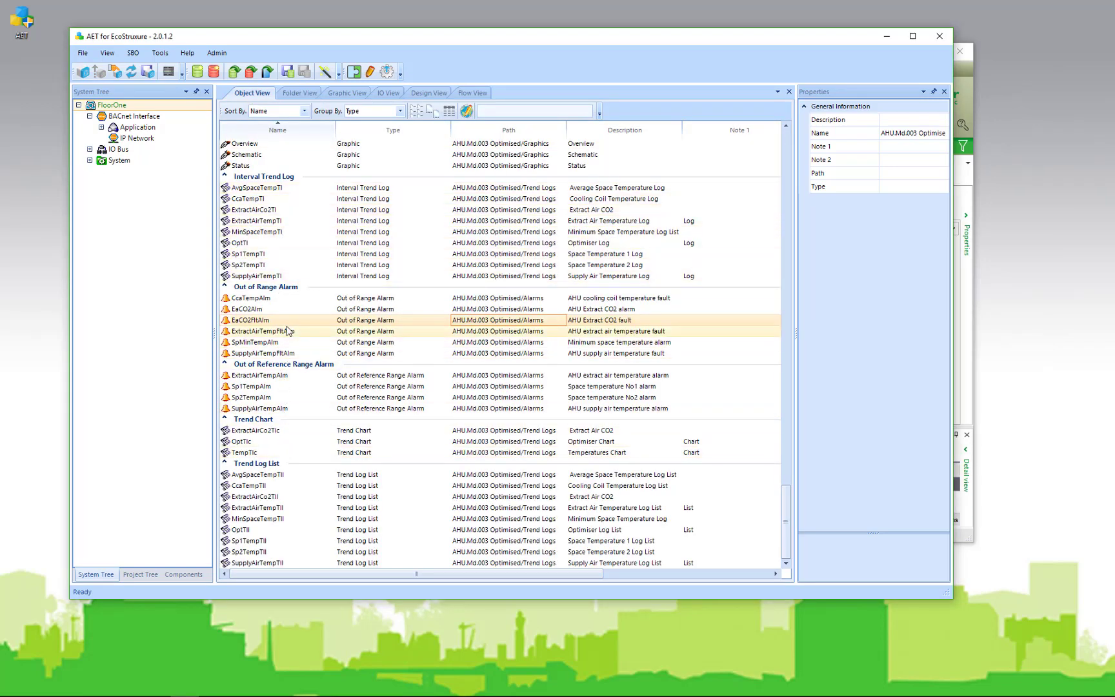
left_click(298, 93)
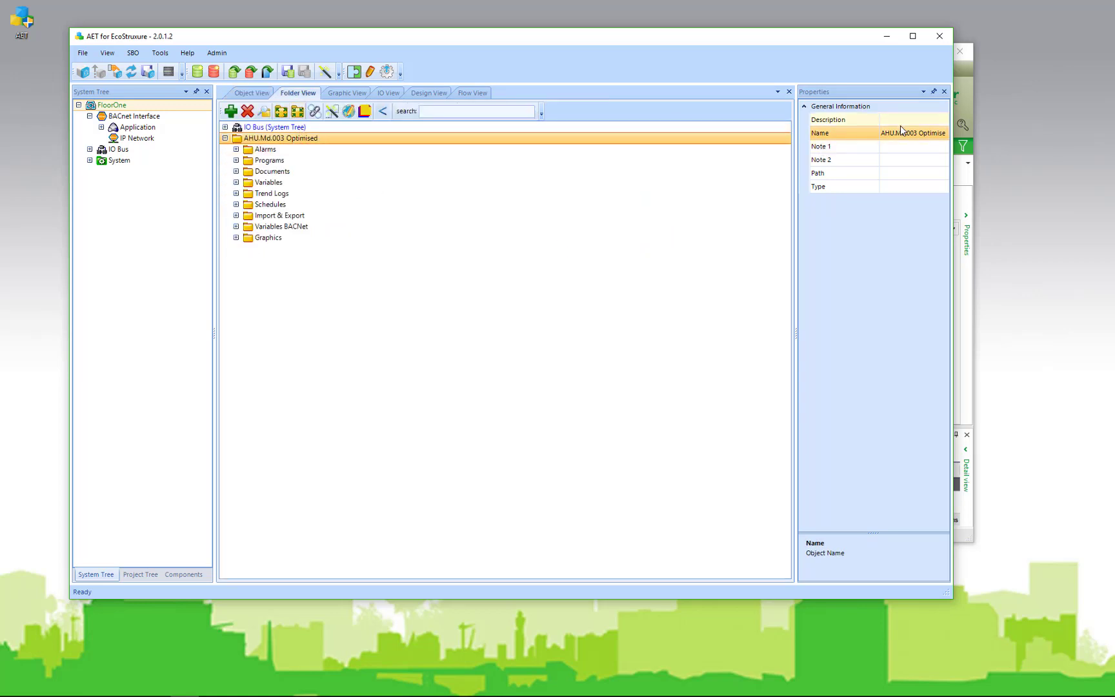
left_click(903, 132)
left_click(893, 133)
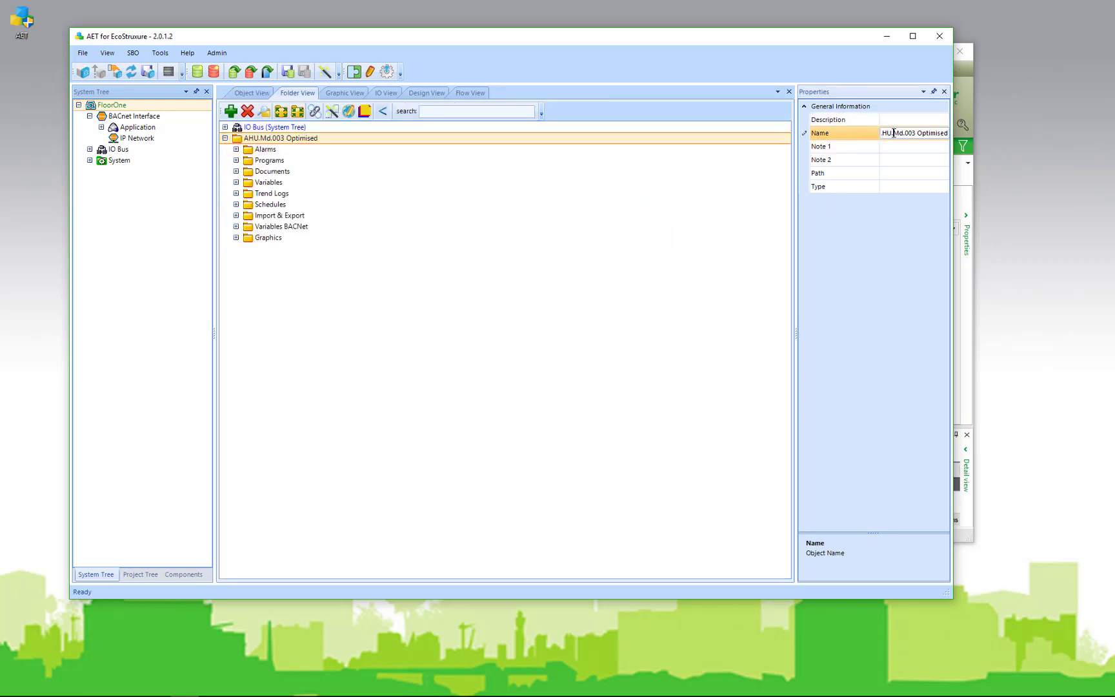
key("ctrl+a")
type("A")
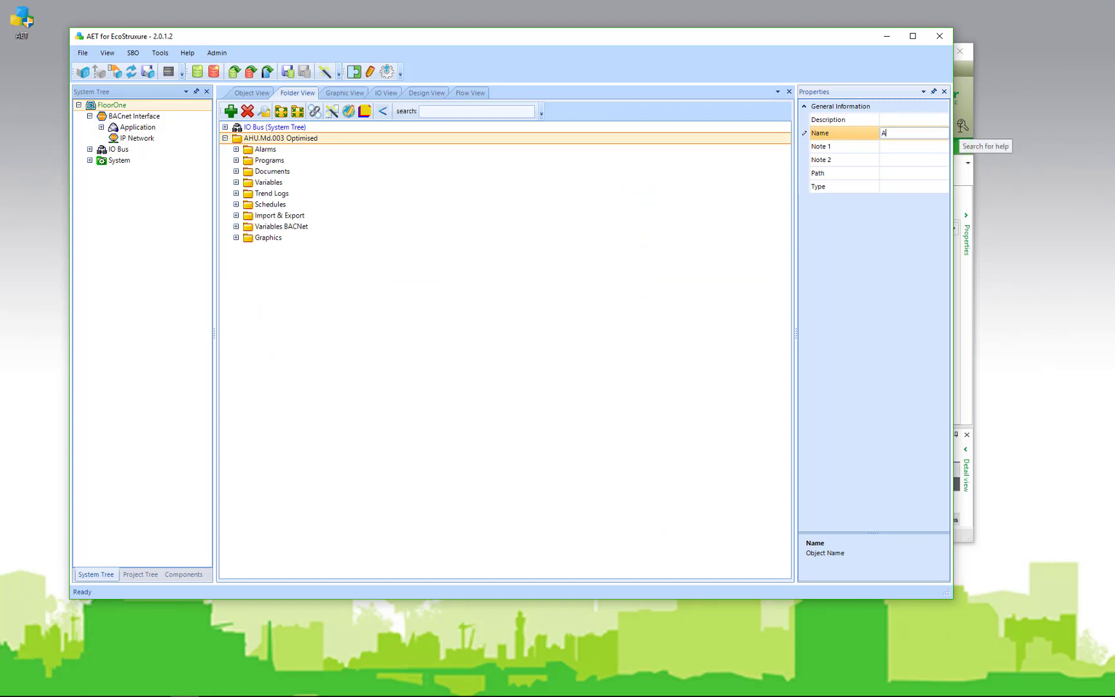
type("HU_Floor_One")
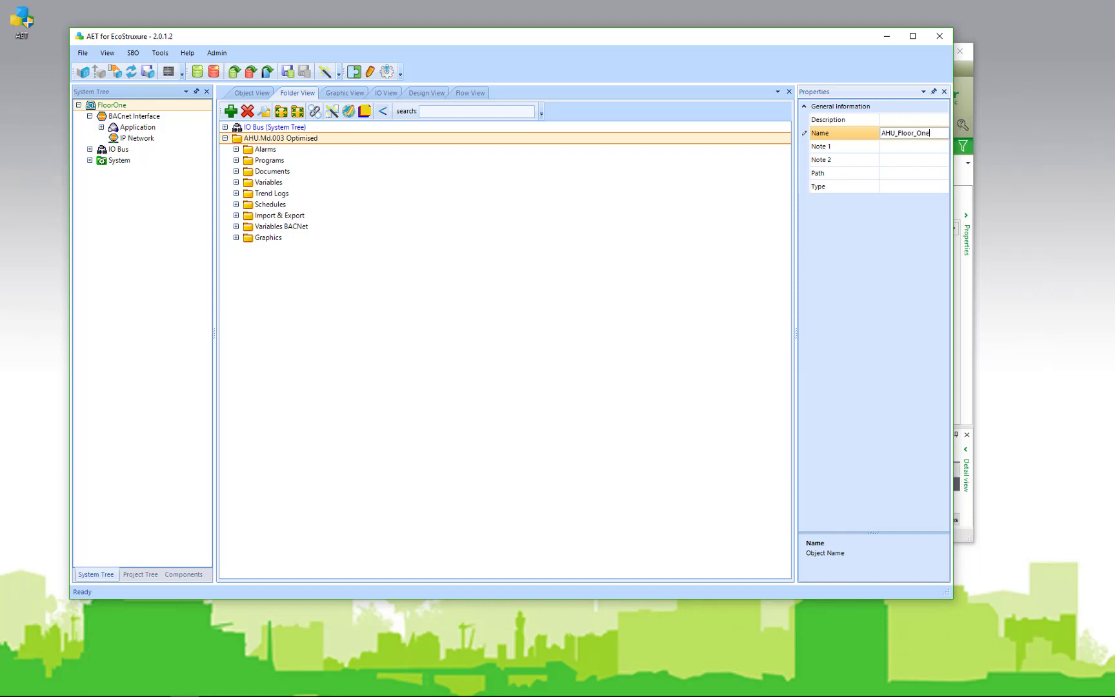
key("Return")
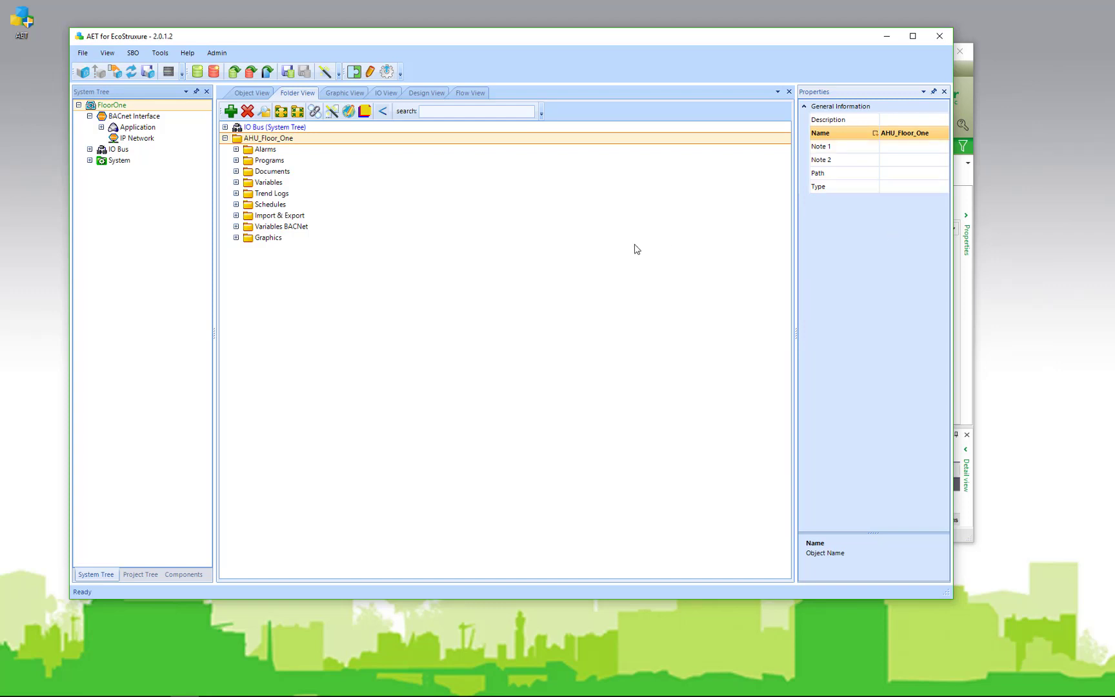
Expand IO Bus and AS-B-36 onboard IO, save to the SBO server, and update the System Tree
left_click(225, 128)
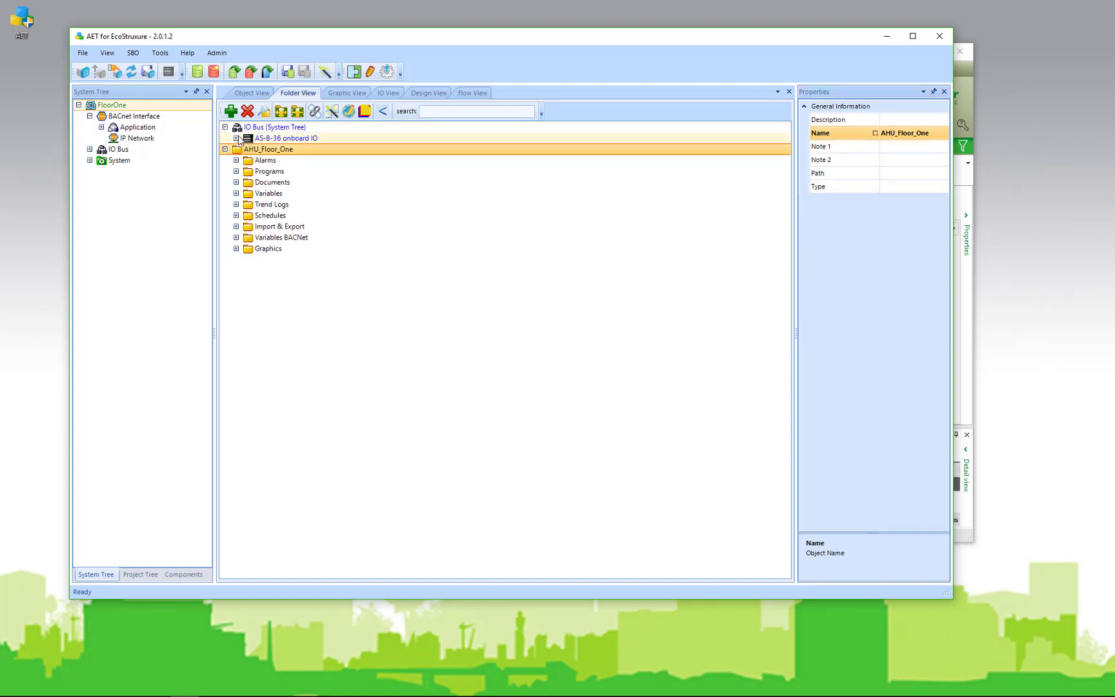
left_click(237, 138)
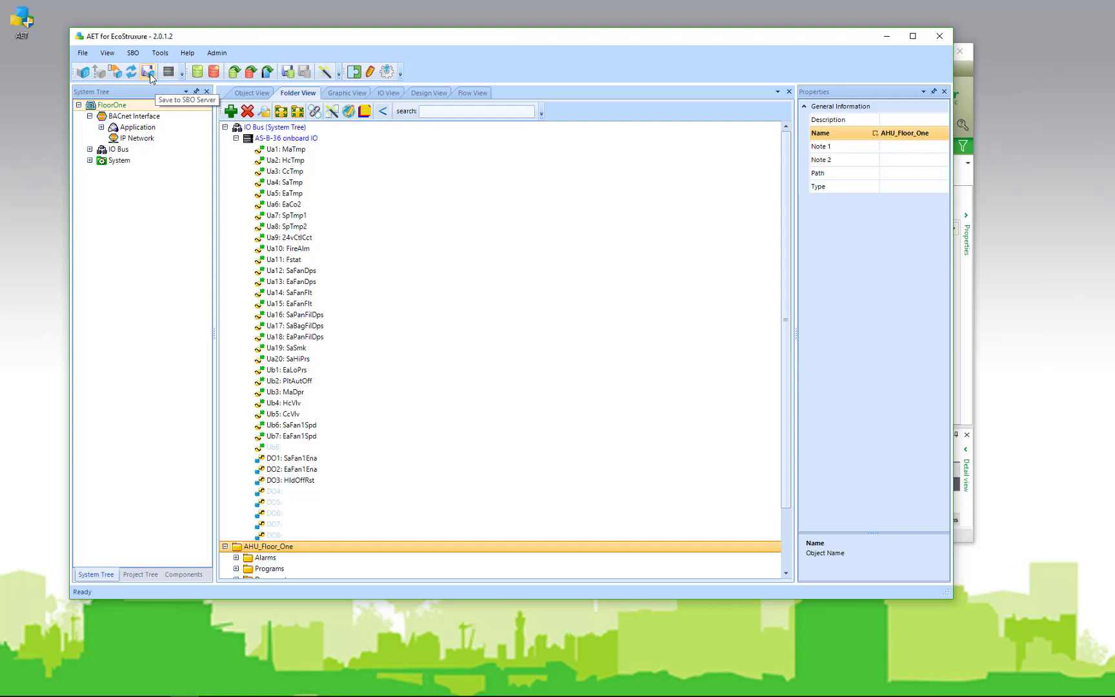
left_click(148, 72)
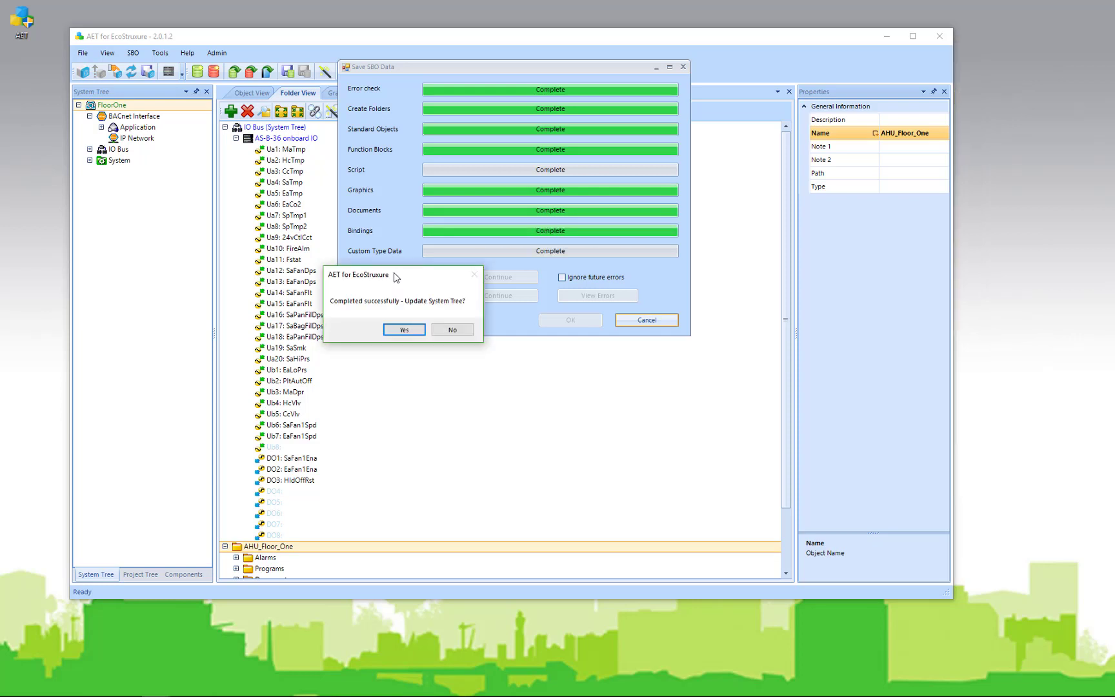
left_click(405, 331)
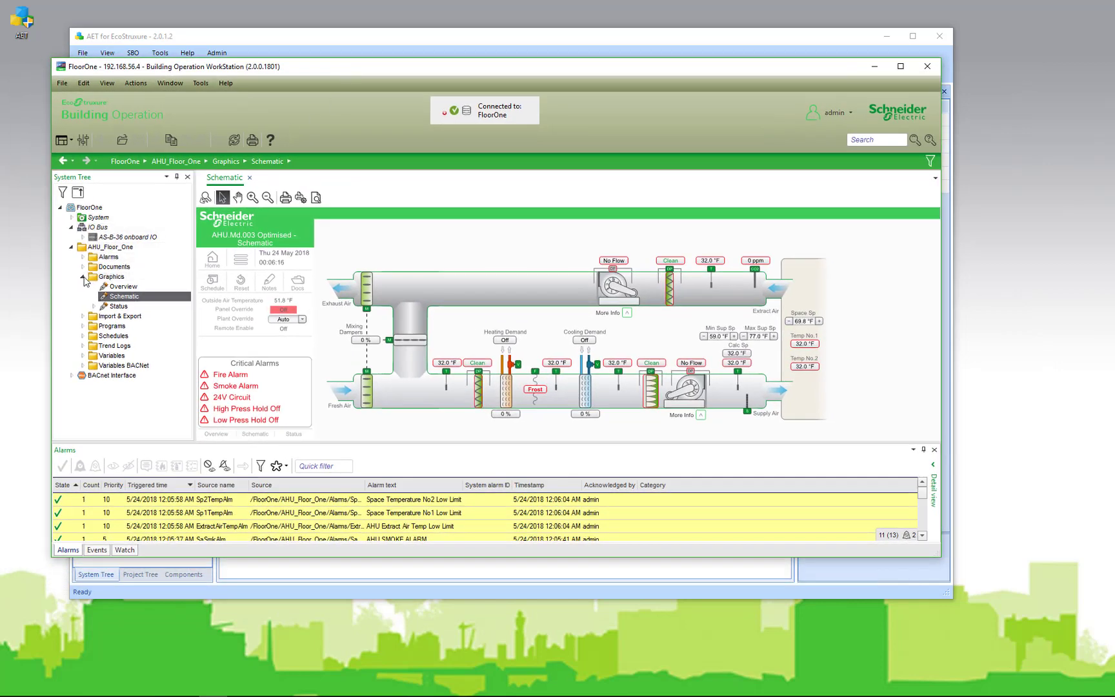
Collapse Graphics, review the AS-B-36 onboard IO points, then minimize WorkStation
left_click(82, 278)
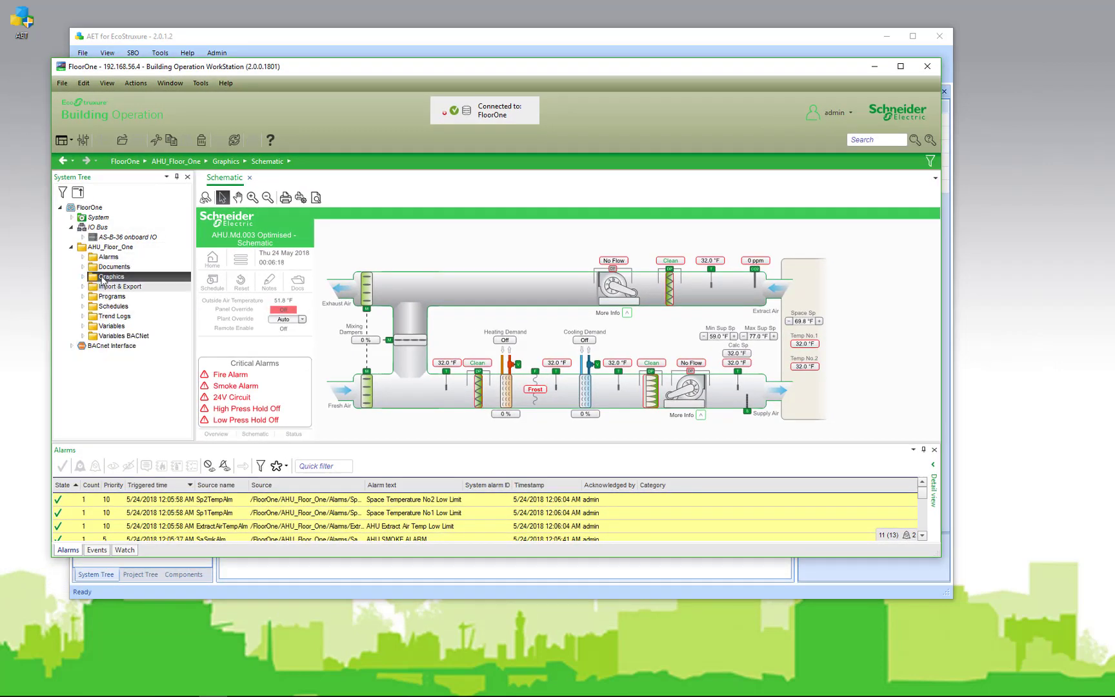
left_click(83, 236)
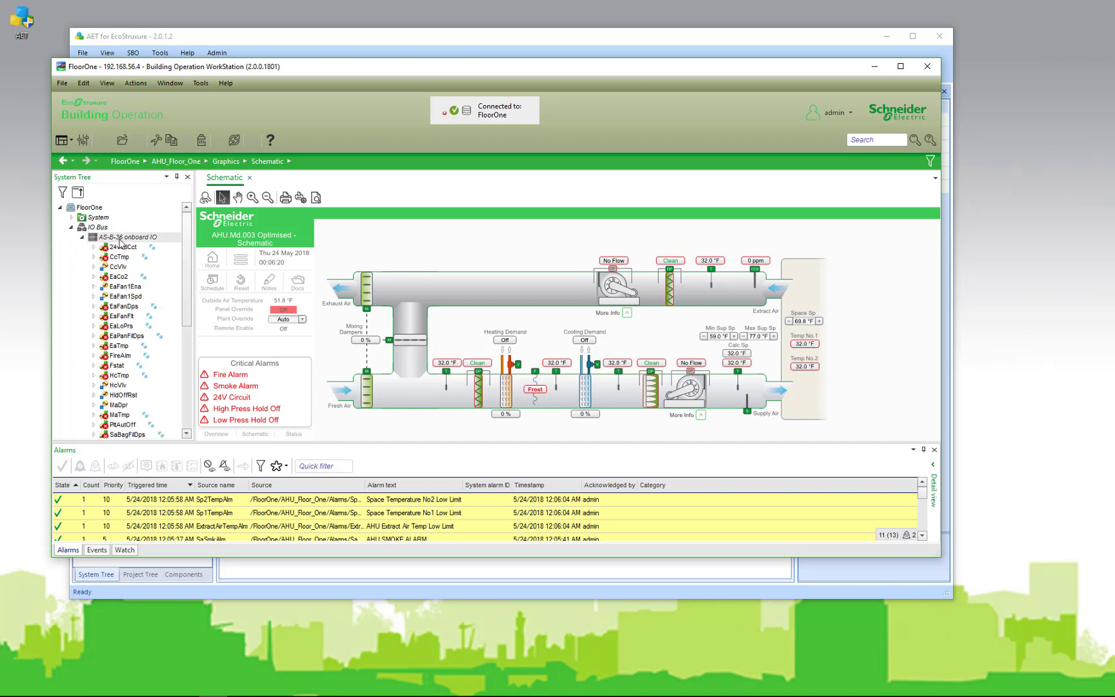
left_click(83, 236)
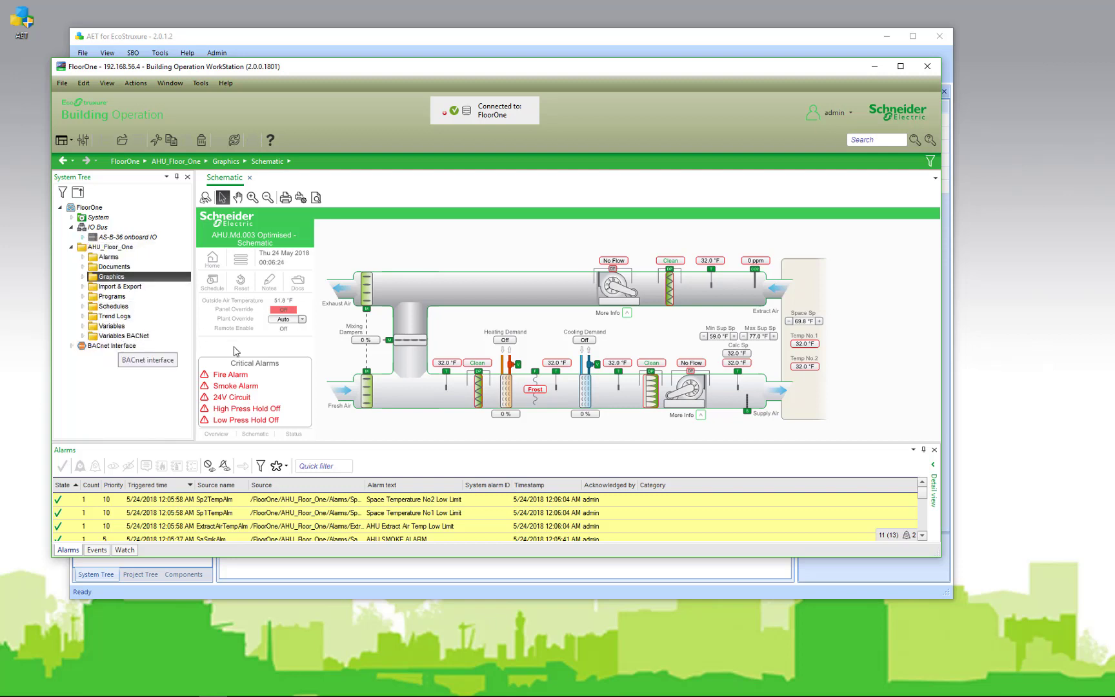
key("super+Down")
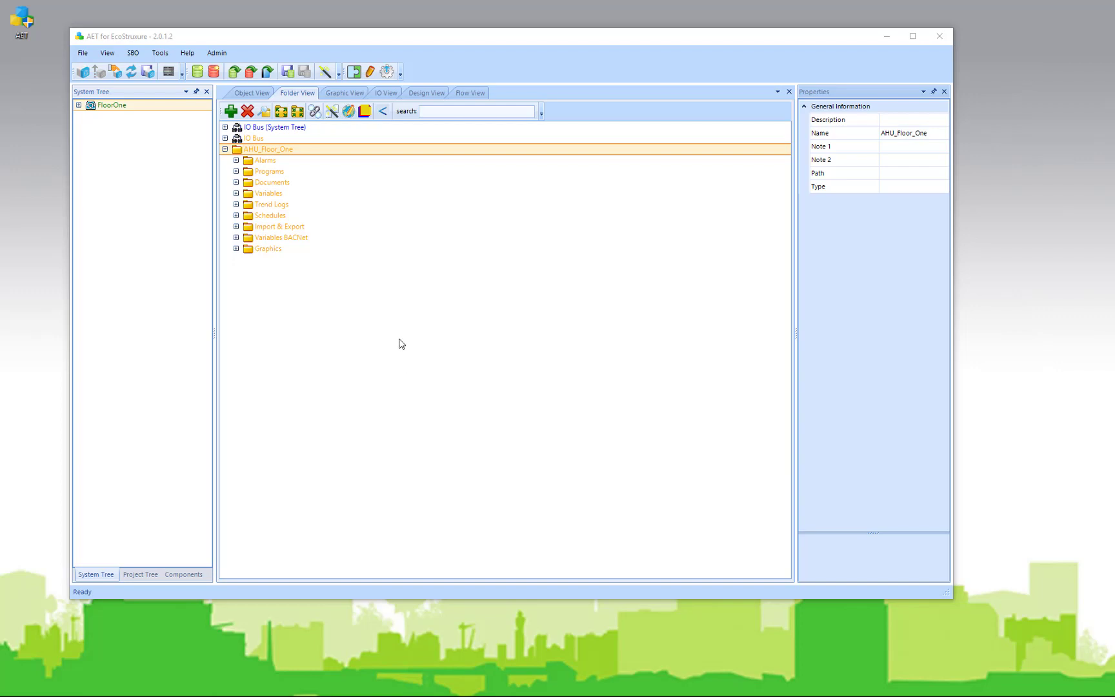
Load the VAV_ACME.db template into the project
left_click(235, 72)
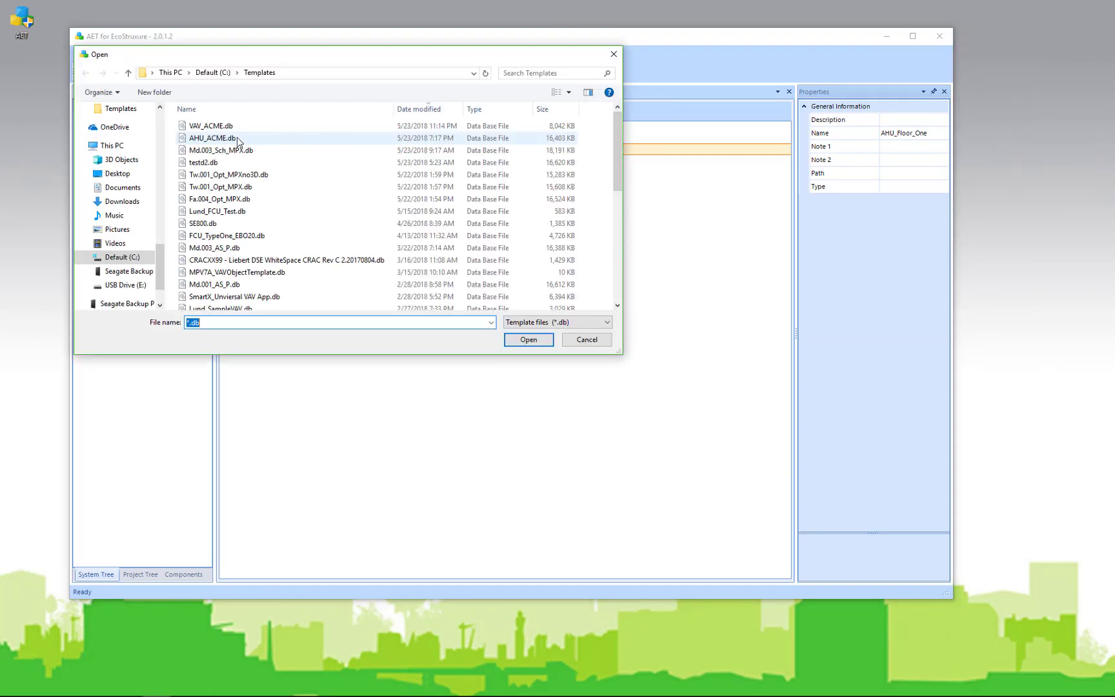
left_click(216, 126)
left_click(528, 340)
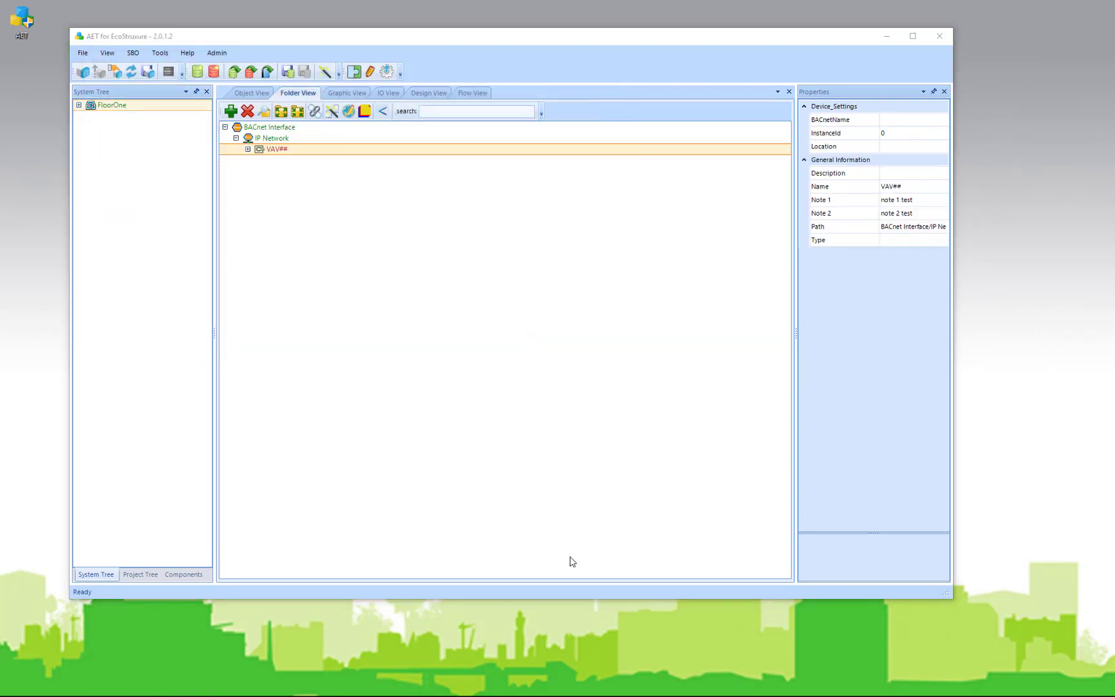
Rename the VAV## controller to VAv_Room100
left_click(277, 150)
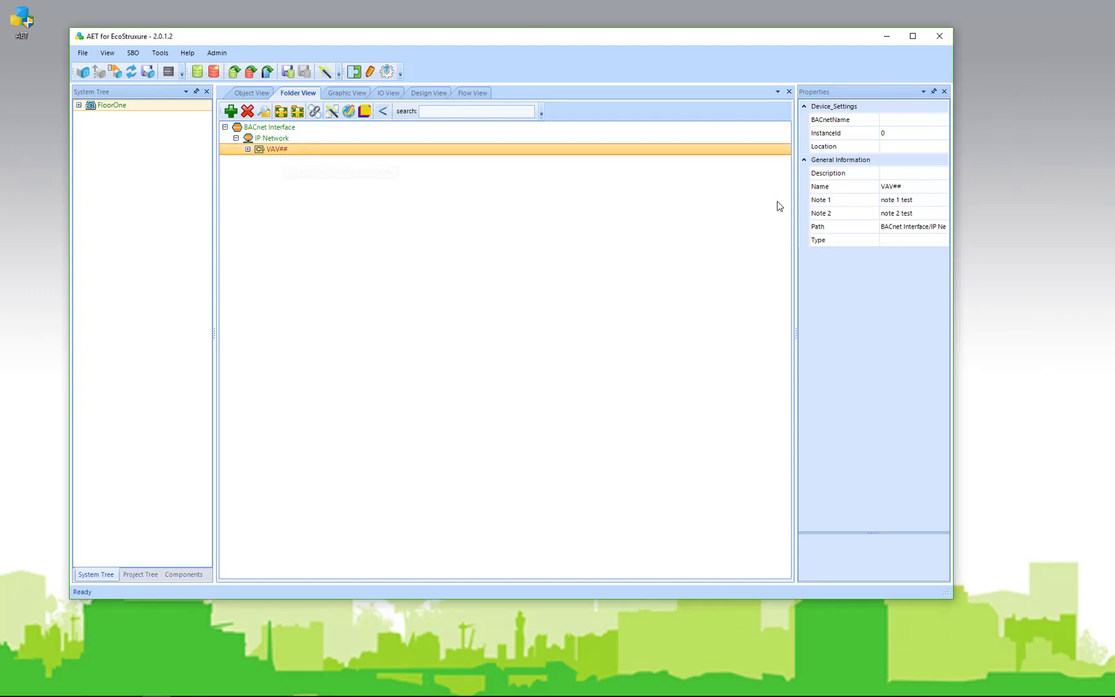
left_click(902, 186)
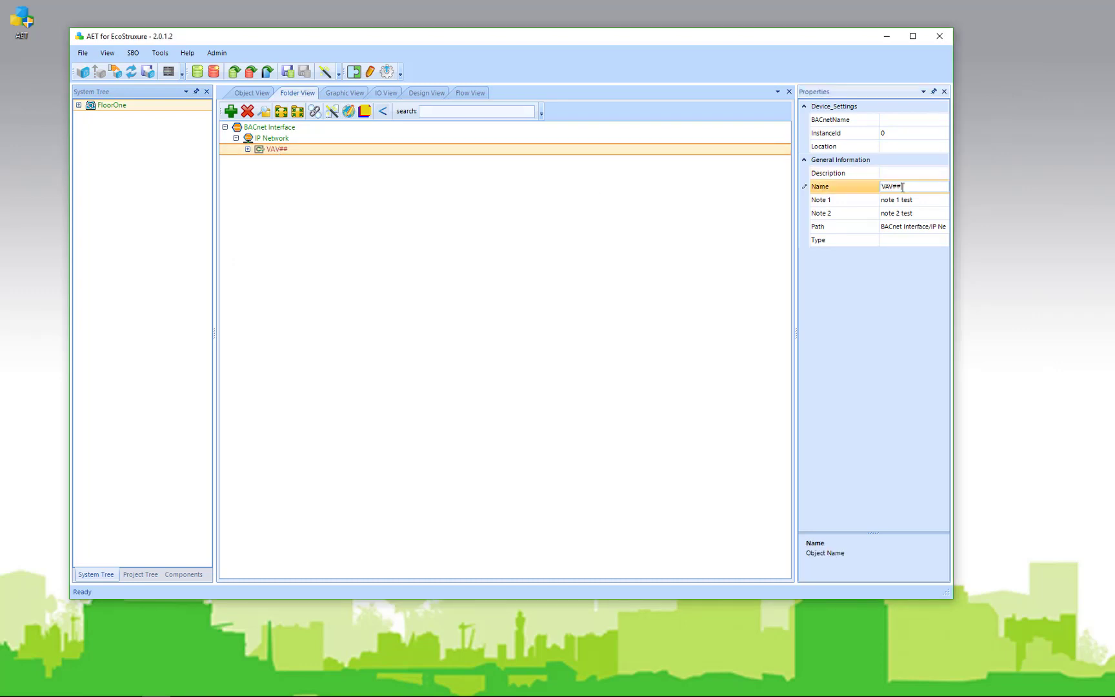
key("BackSpace")
key("BackSpace")
key("BackSpace")
type("v_Room100")
key("Return")
left_click(666, 146)
Expand VAv_Room100's Application, Onboard IO, IO Resources and Sensor Bus, then collapse them again
left_click(248, 149)
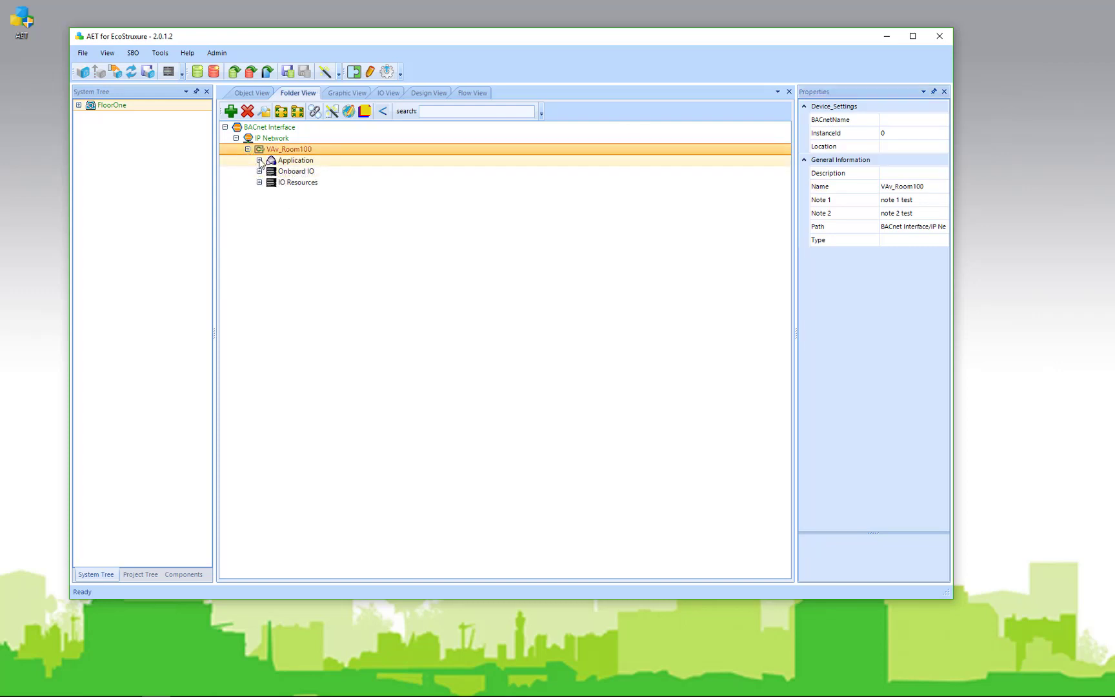
left_click(260, 160)
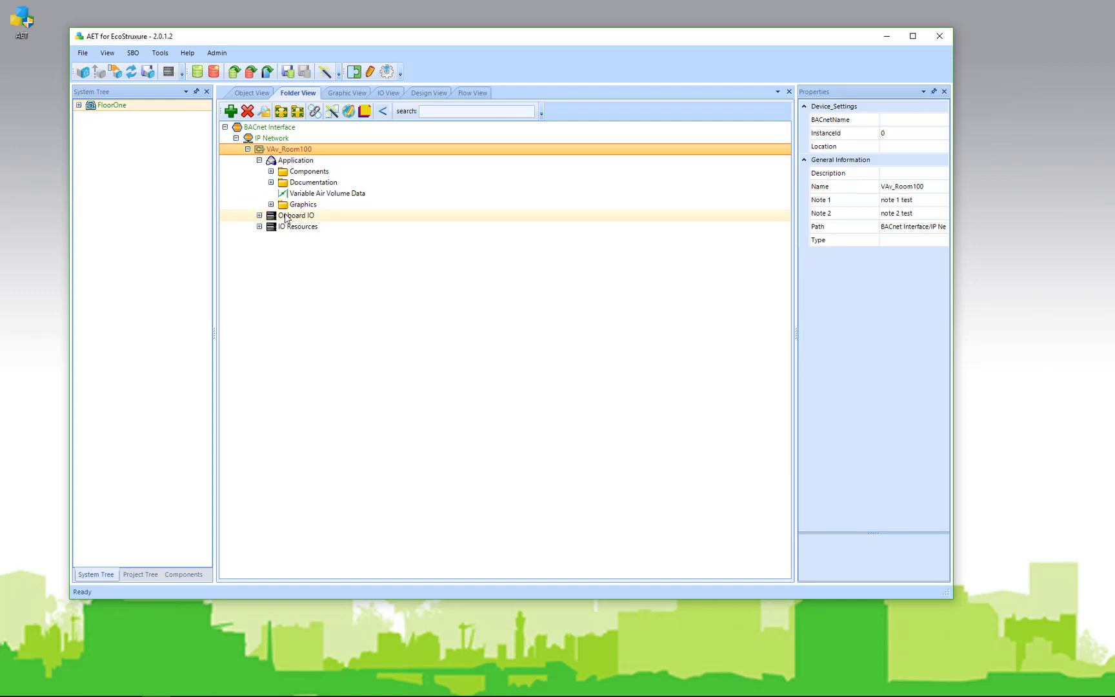
left_click(259, 215)
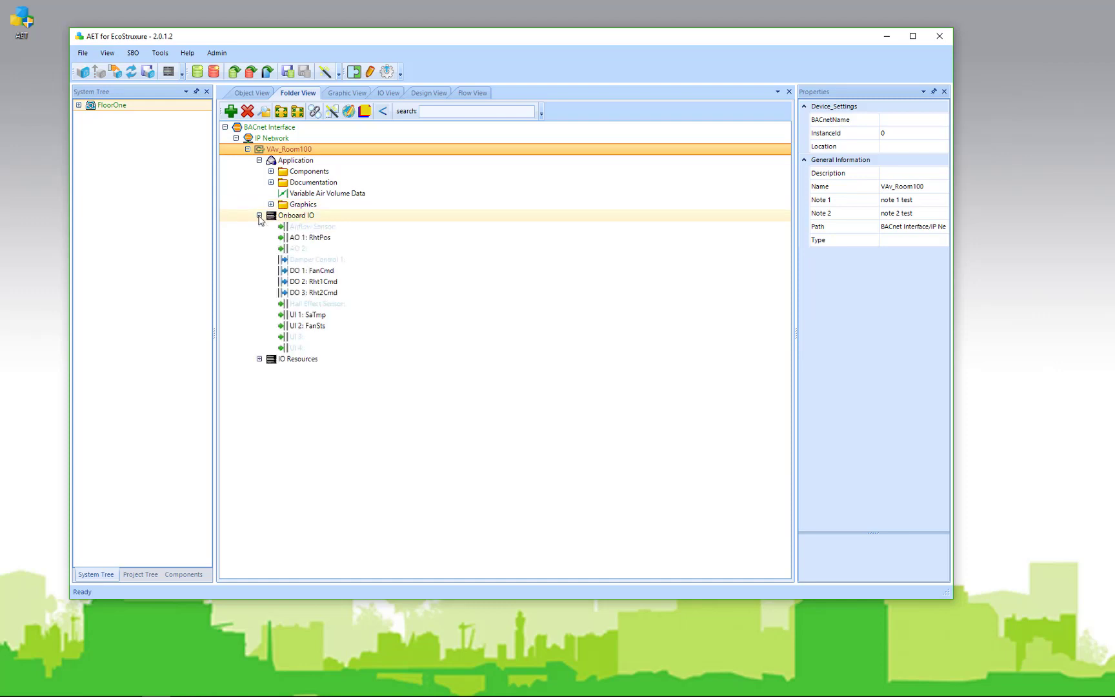
left_click(260, 216)
left_click(260, 227)
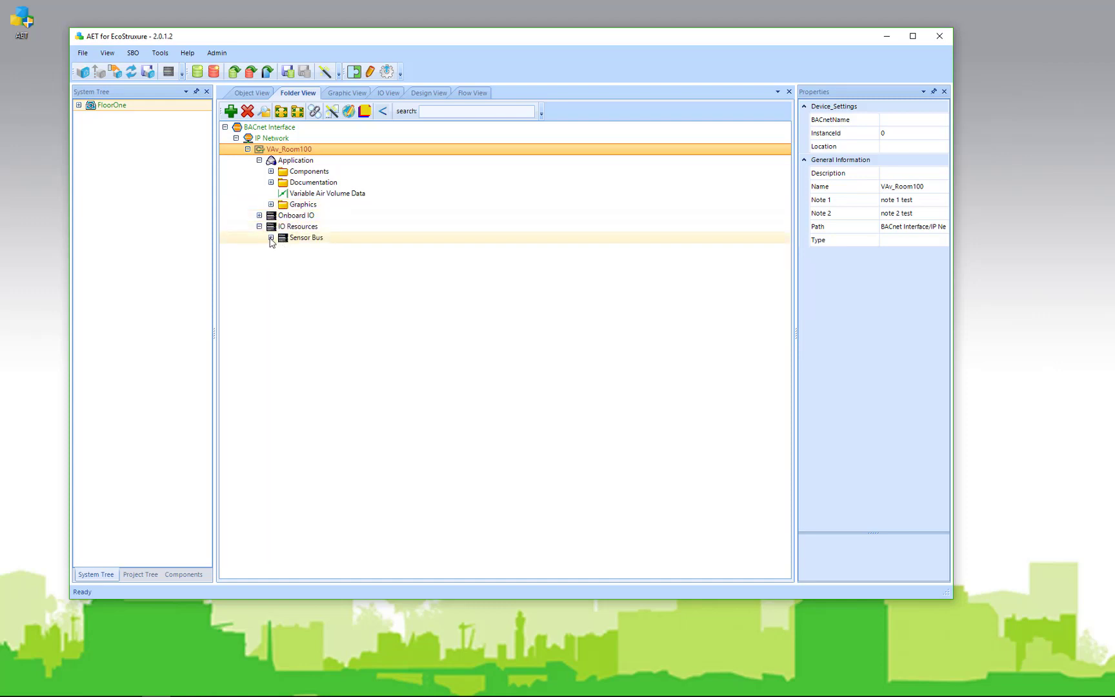
left_click(271, 238)
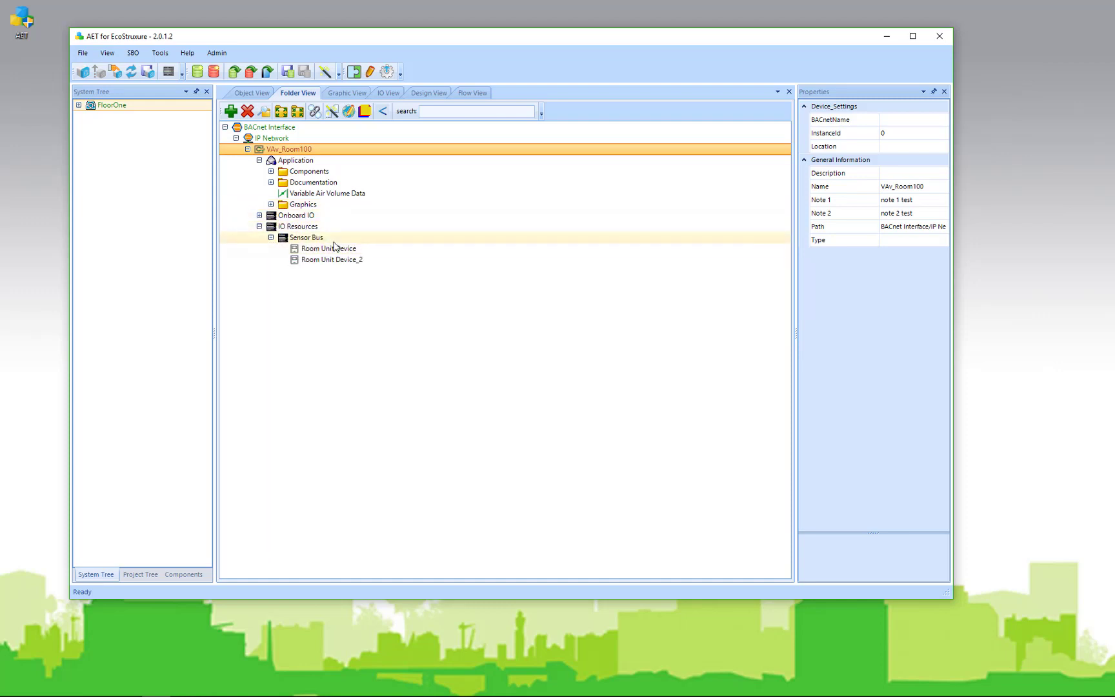
left_click(259, 227)
left_click(259, 160)
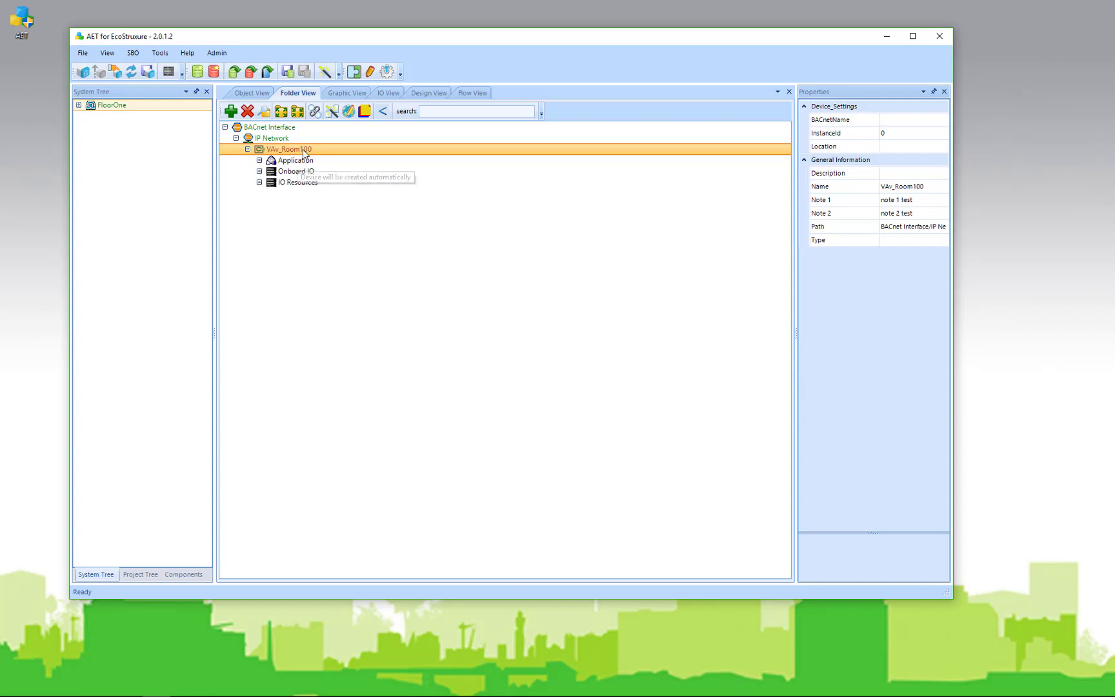
In the Copy Wizard, select VAv_Room100 under BACnet Interface's IP Network as the source
left_click(332, 114)
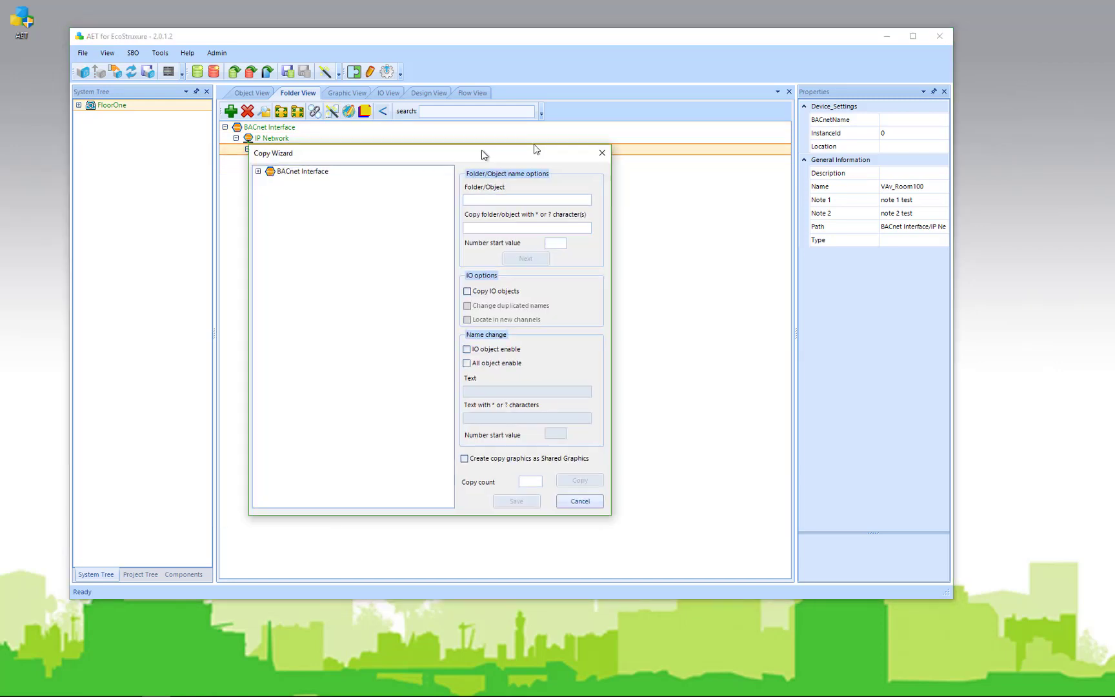
left_click_drag(520, 149, 654, 81)
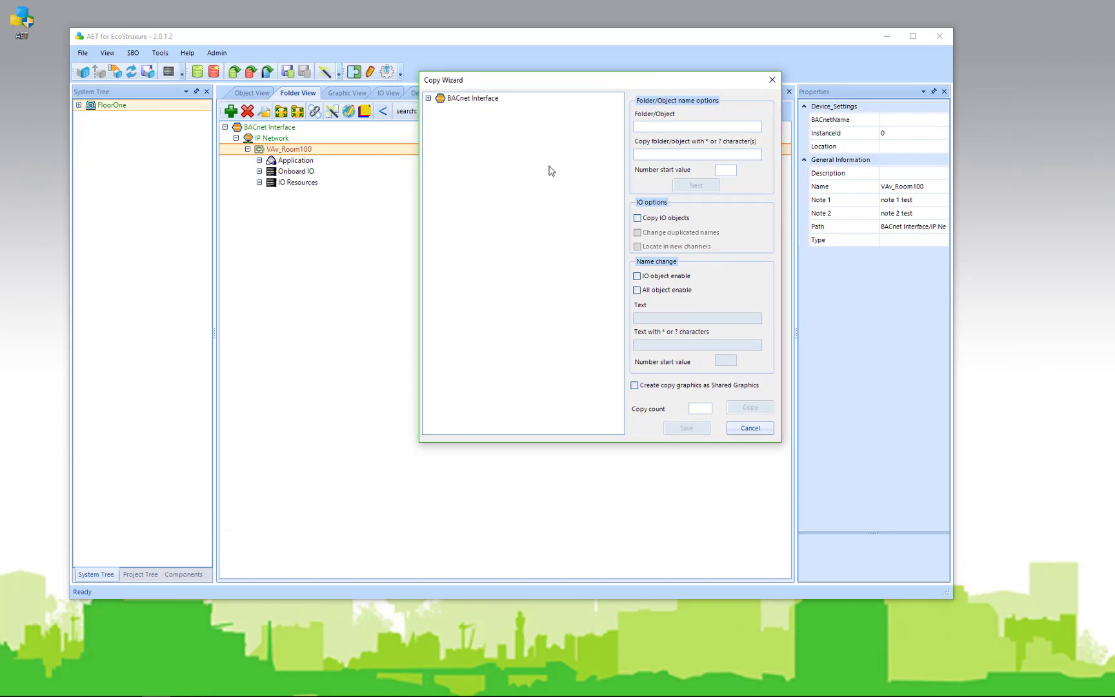
left_click(428, 98)
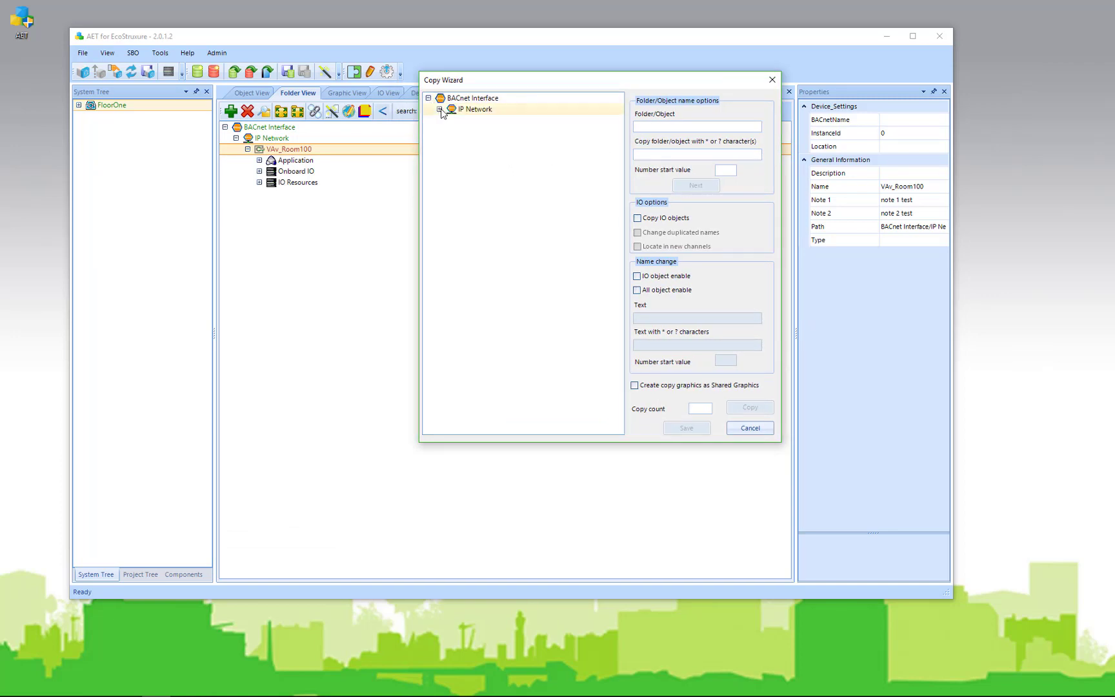
left_click(440, 109)
left_click(450, 120)
left_click(493, 121)
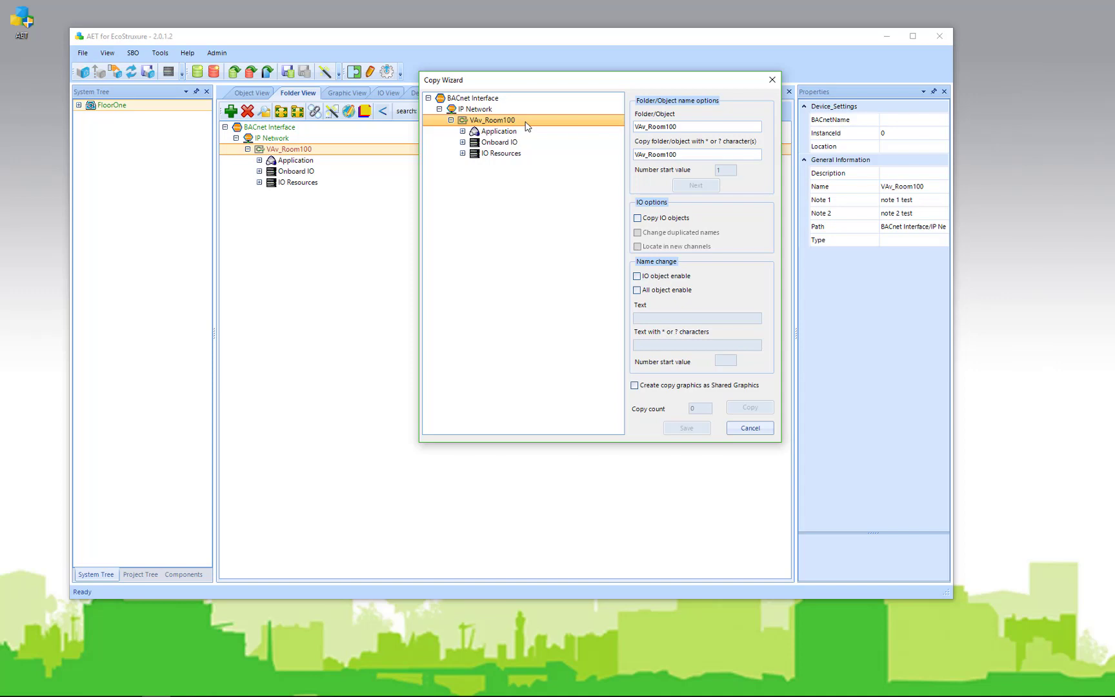
Set name pattern VAv_Room1??, start value 02, Copy IO objects, and copy count 9
left_click(681, 153)
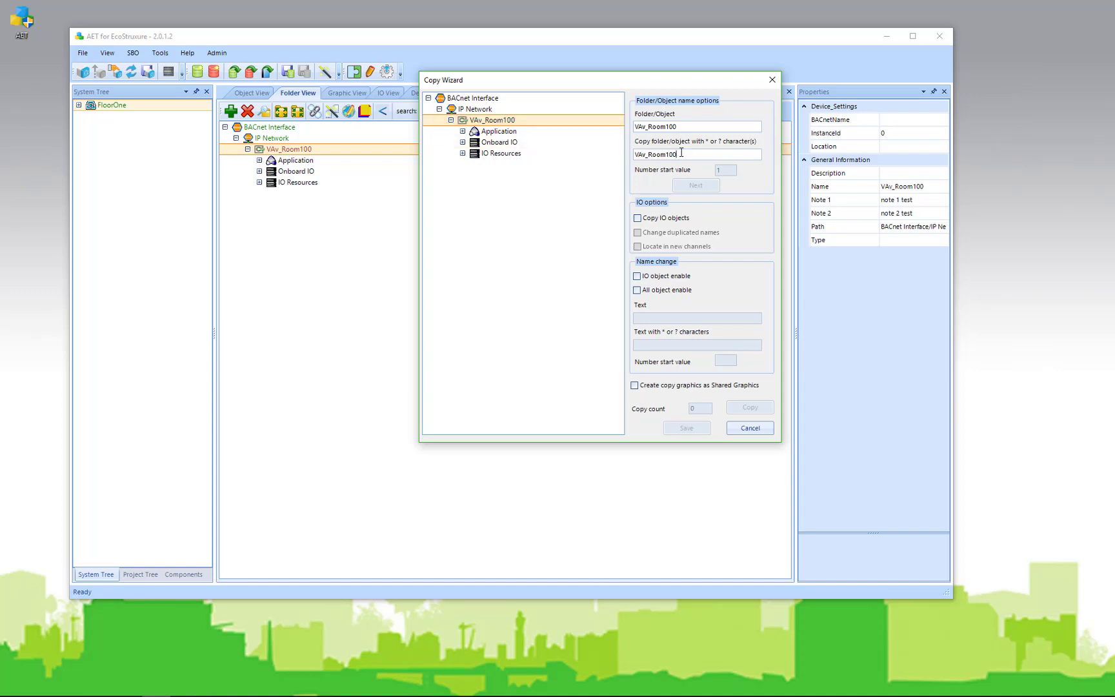
key("BackSpace")
key("BackSpace")
type("??")
left_click_drag(723, 170, 710, 170)
type("02")
left_click(648, 222)
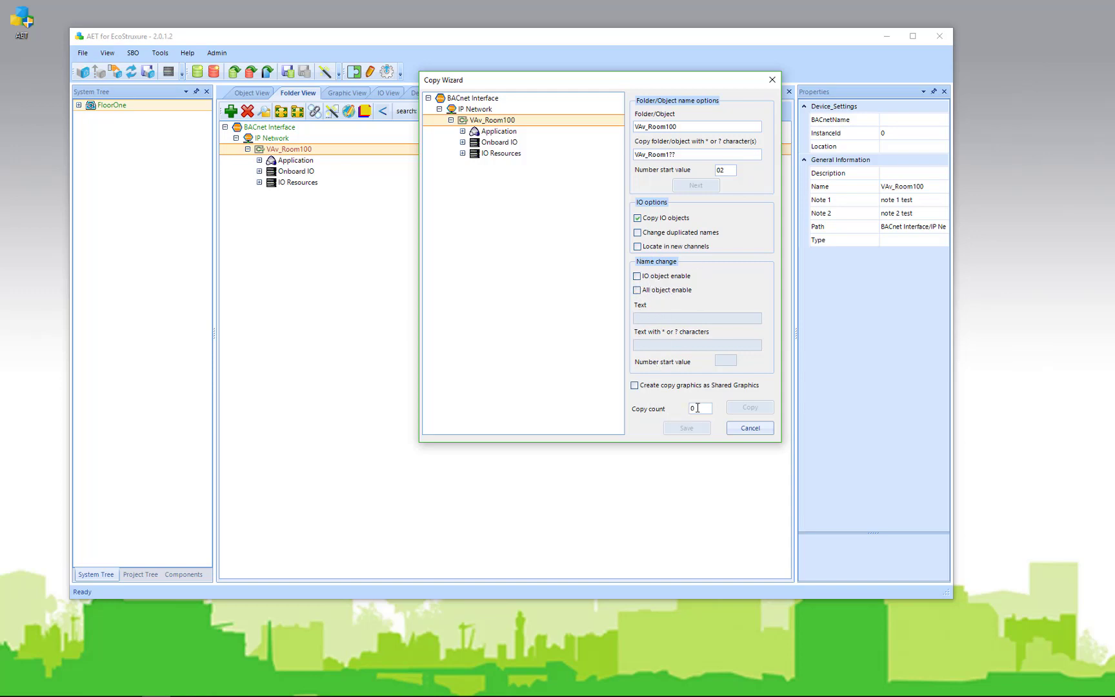
double_click(690, 408)
type("9")
left_click(440, 110)
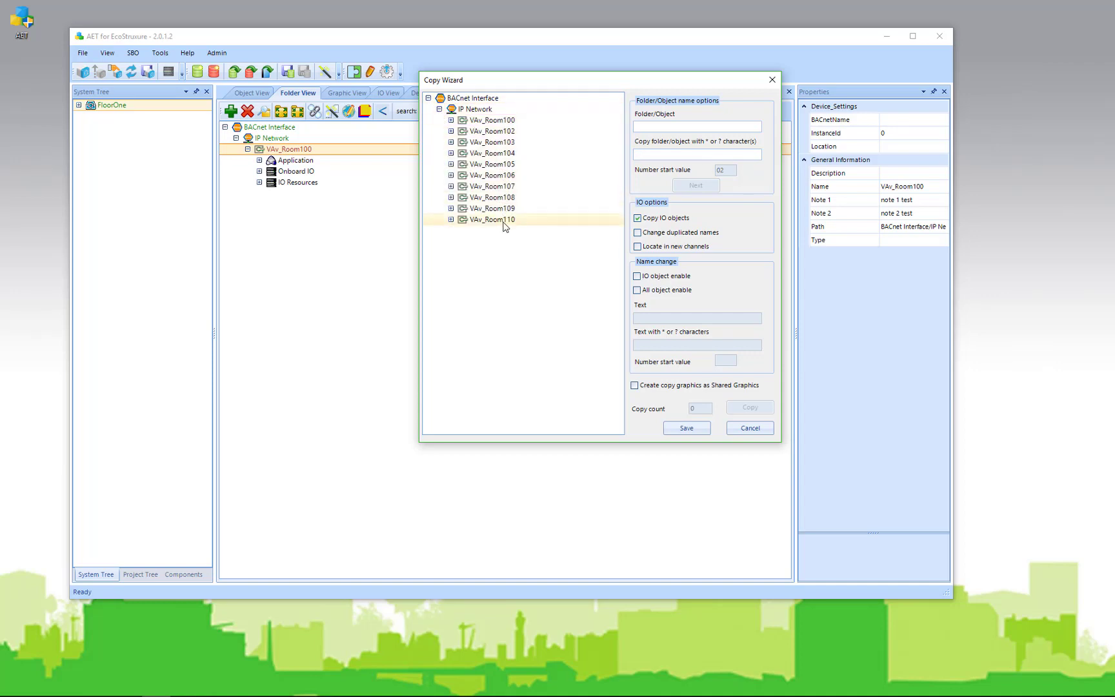
Save the copied VAV rooms to the project, upload to FloorOne, and update the System Tree
left_click(686, 428)
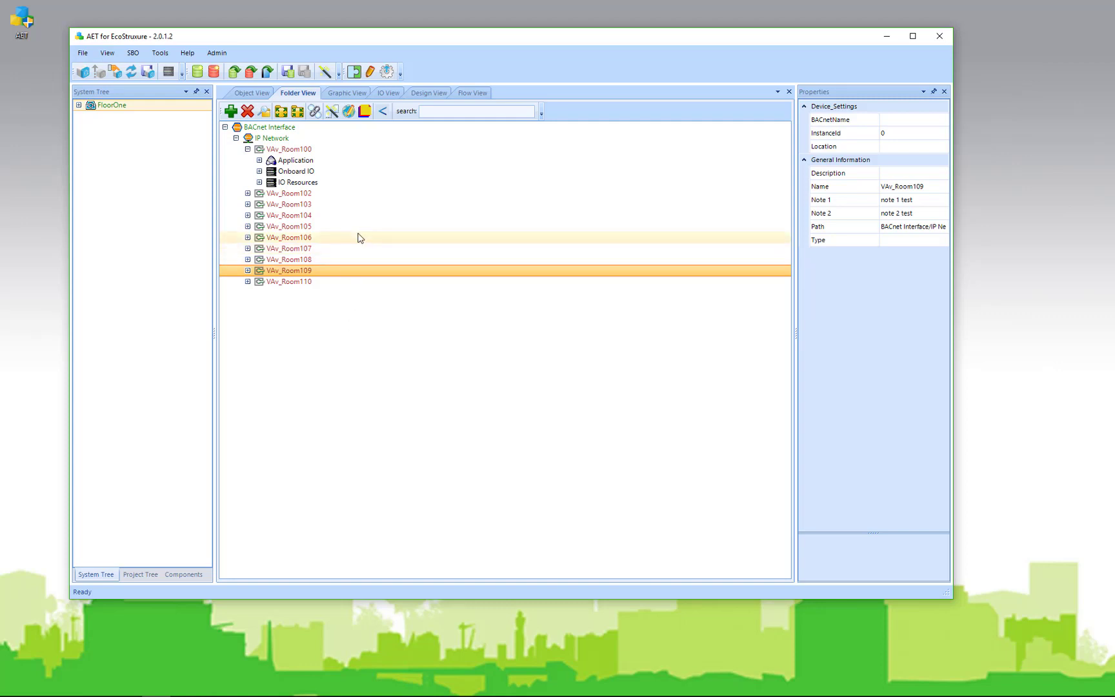
left_click(148, 72)
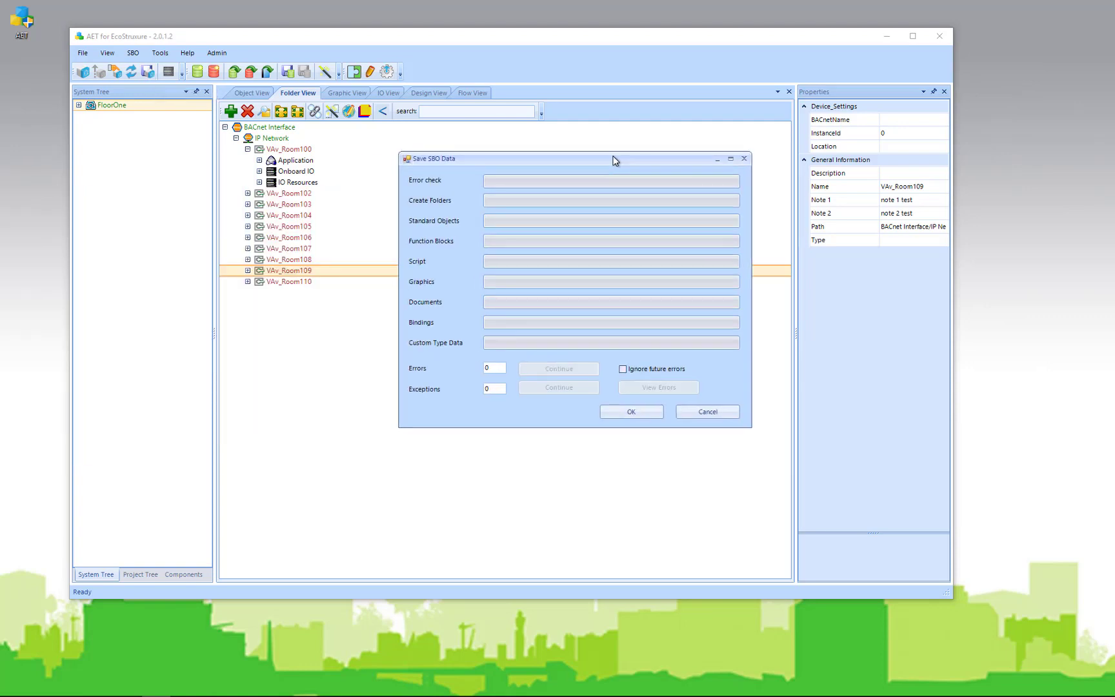
left_click(549, 369)
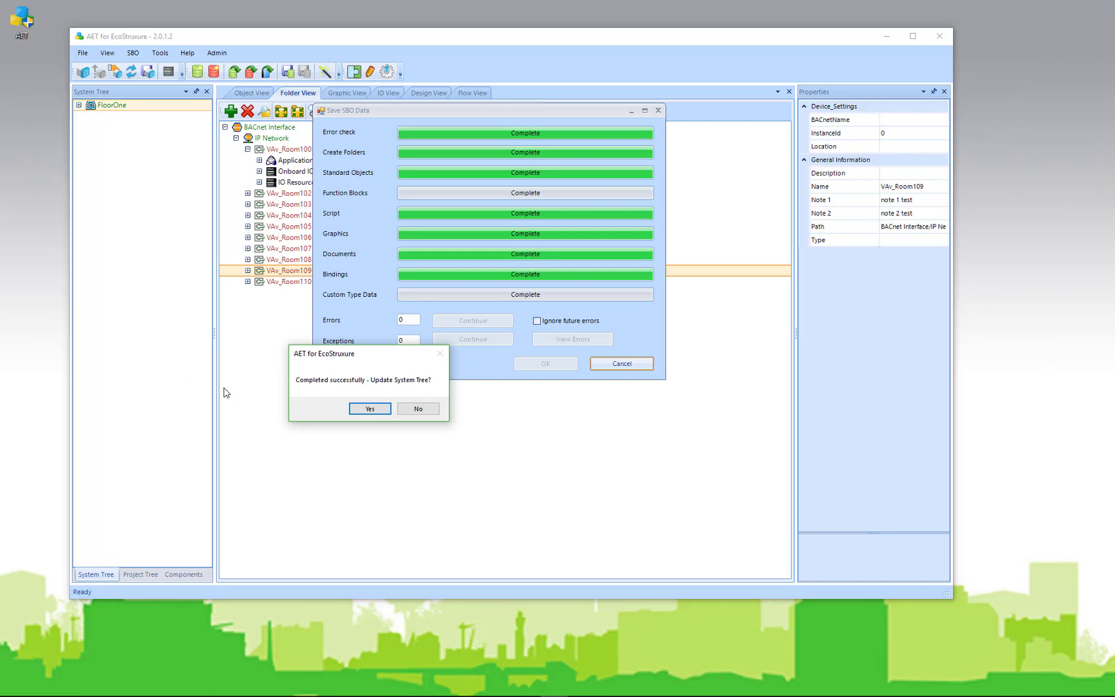
left_click(369, 409)
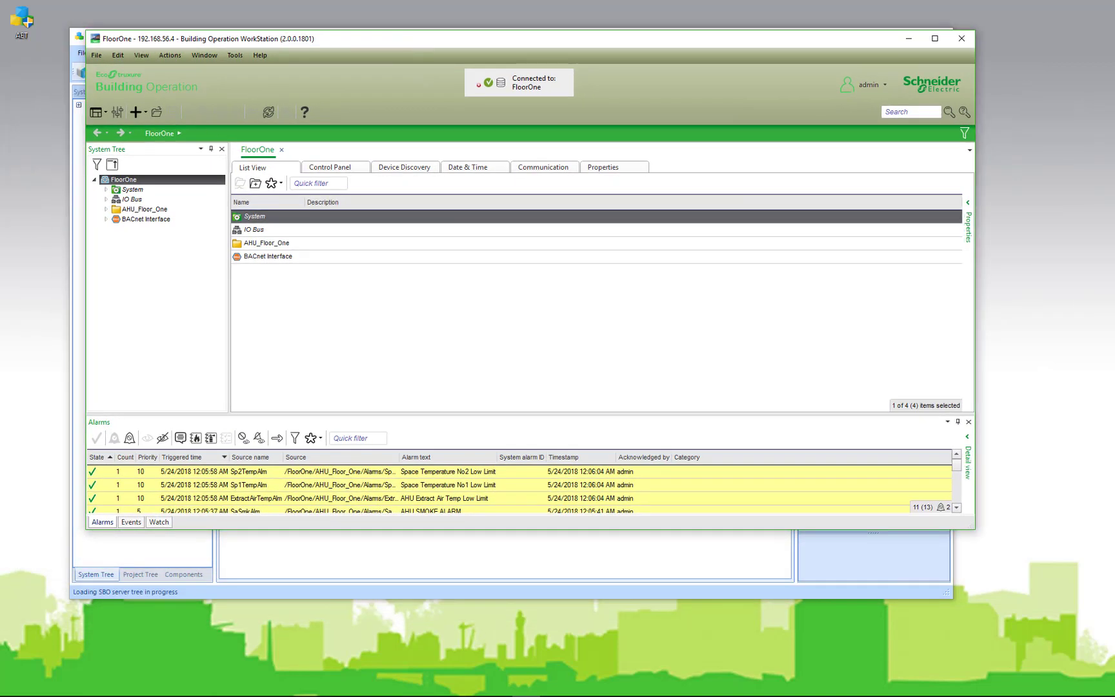
Expand BACnet Interface and IP Network in WorkStation to list VAv_Room100 through VAv_Room110
left_click(106, 219)
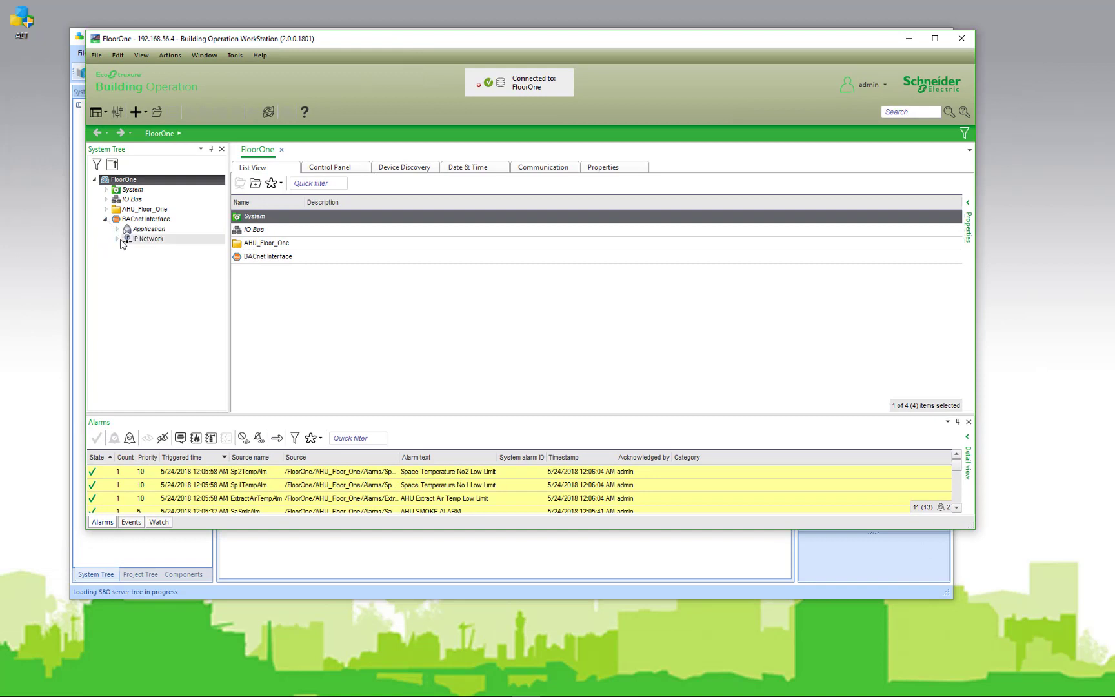
left_click(118, 239)
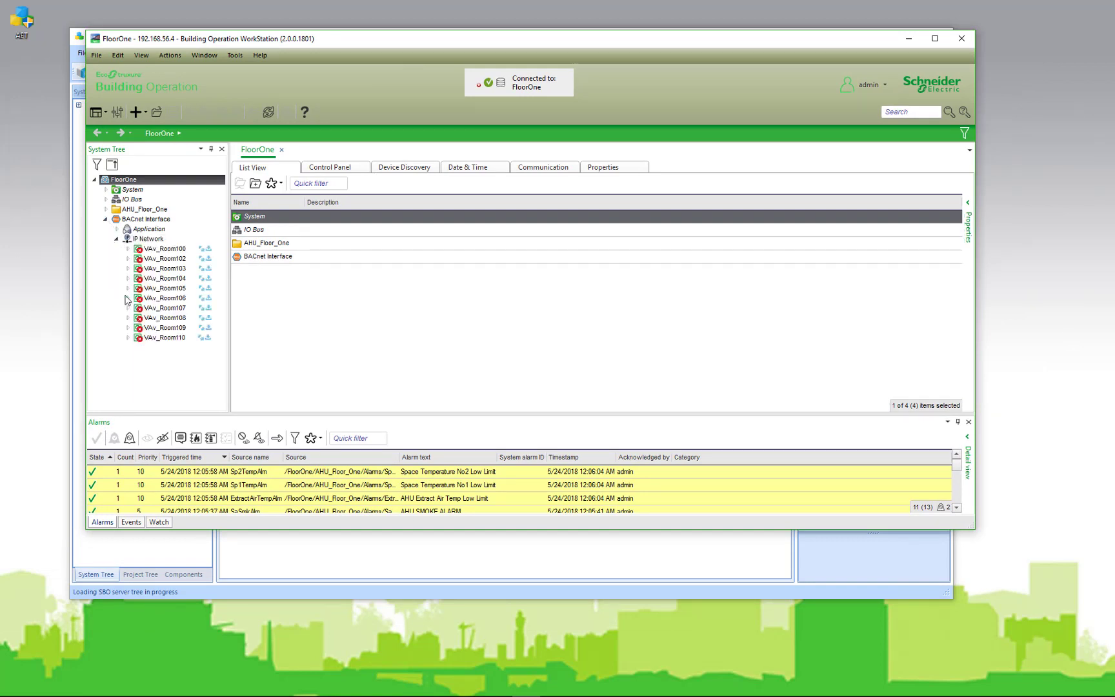